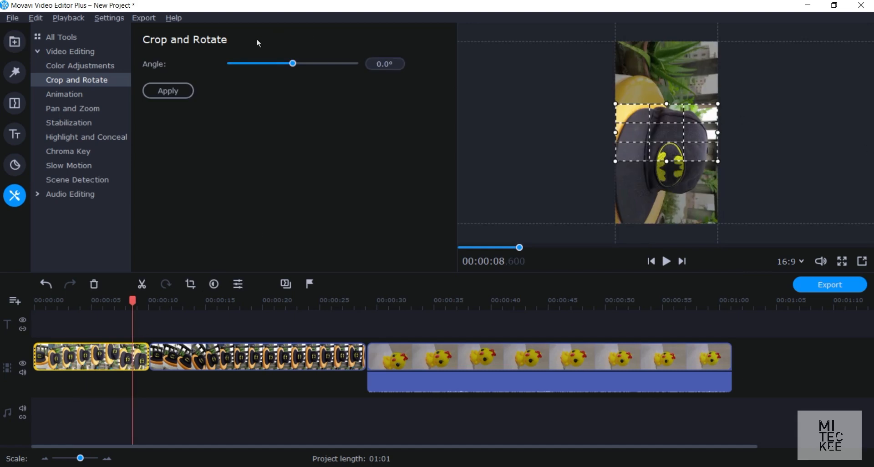
Try rotation angles of 45°, -45° and -29.3° on the first clip
{"action": "left_click_drag", "start_coordinate": [296, 62], "coordinate": [422, 55]}
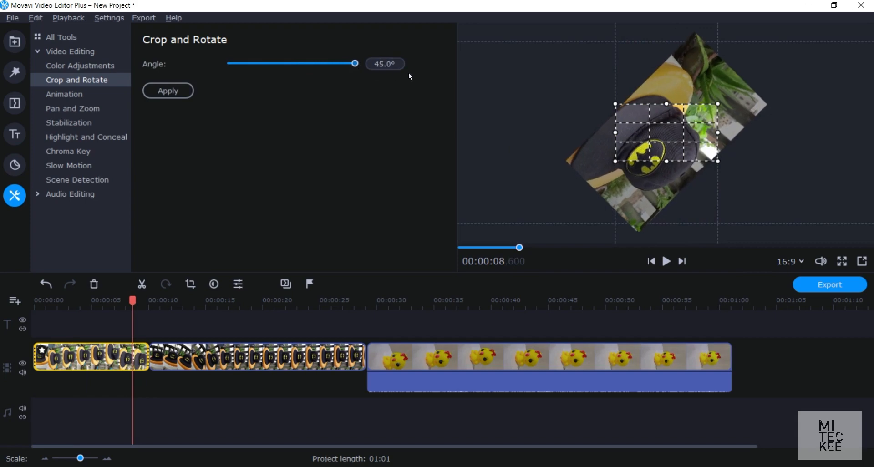
{"action": "left_click_drag", "start_coordinate": [355, 64], "coordinate": [230, 63]}
{"action": "left_click_drag", "start_coordinate": [96, 96], "coordinate": [102, 122]}
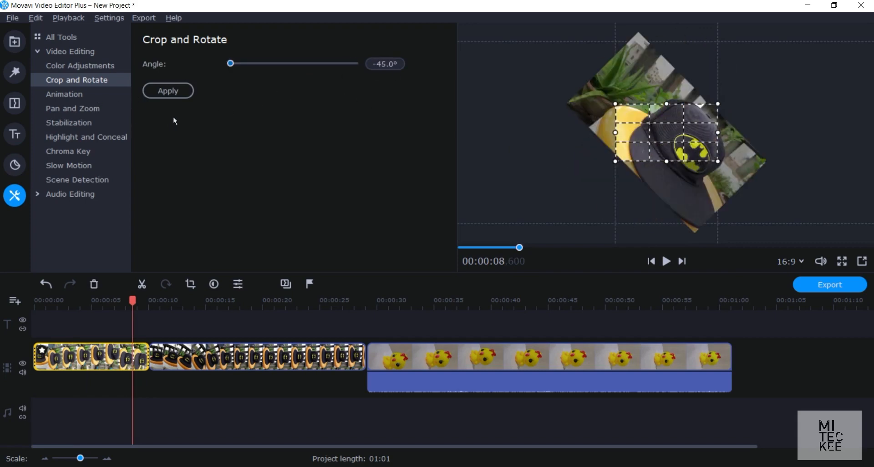
{"action": "left_click_drag", "start_coordinate": [173, 117], "coordinate": [255, 98]}
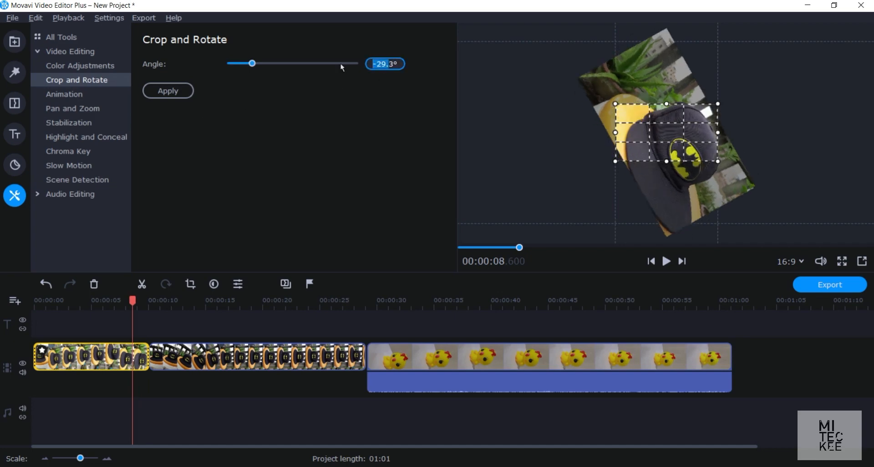
Reset the first clip's rotation angle to 0° and remove its Crop effect
{"action": "type", "text": "0"}
{"action": "key", "text": "Return"}
{"action": "mouse_move", "coordinate": [393, 63]}
{"action": "left_mouse_down"}
{"action": "mouse_move", "coordinate": [358, 74]}
{"action": "mouse_move", "coordinate": [384, 65]}
{"action": "left_mouse_up"}
{"action": "type", "text": "0"}
{"action": "key", "text": "Return"}
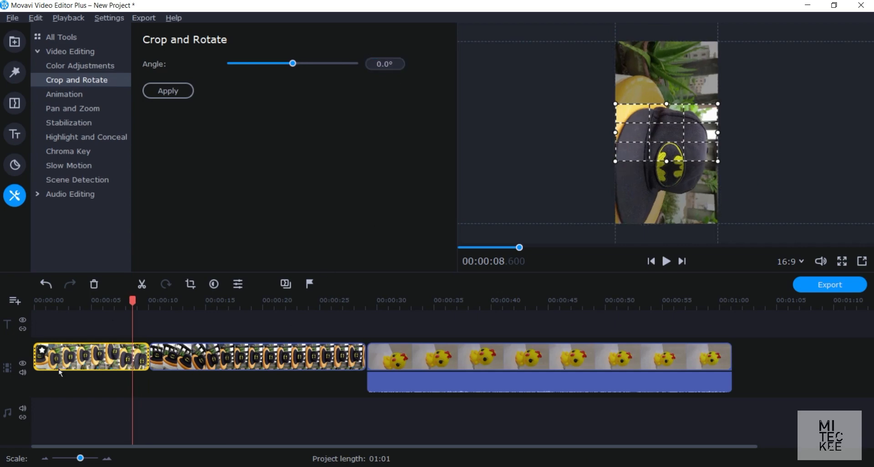
{"action": "left_click", "coordinate": [42, 350]}
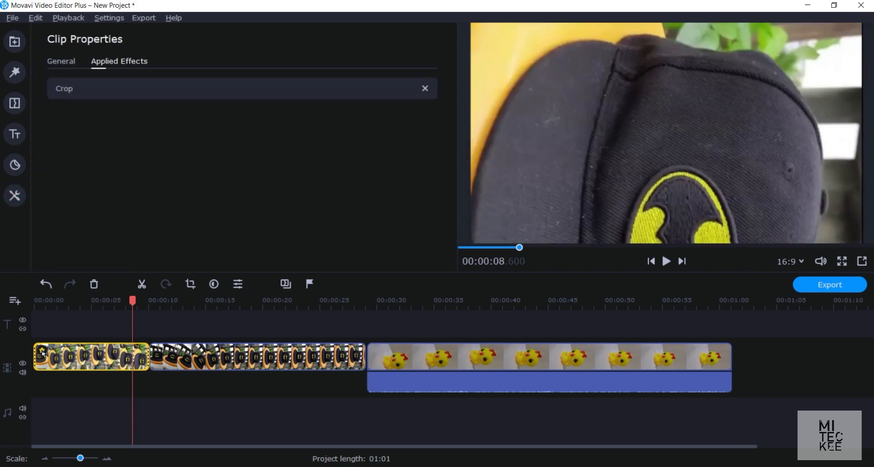
{"action": "left_click", "coordinate": [424, 87]}
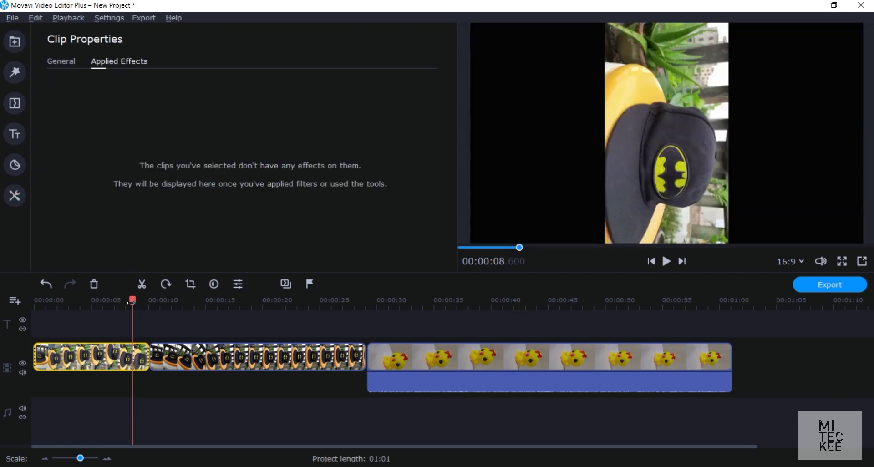
Turn the first clip upright by rotating it clockwise in three 90° turns, previewing a frame around 6 seconds
{"action": "left_click_drag", "start_coordinate": [132, 300], "coordinate": [103, 300]}
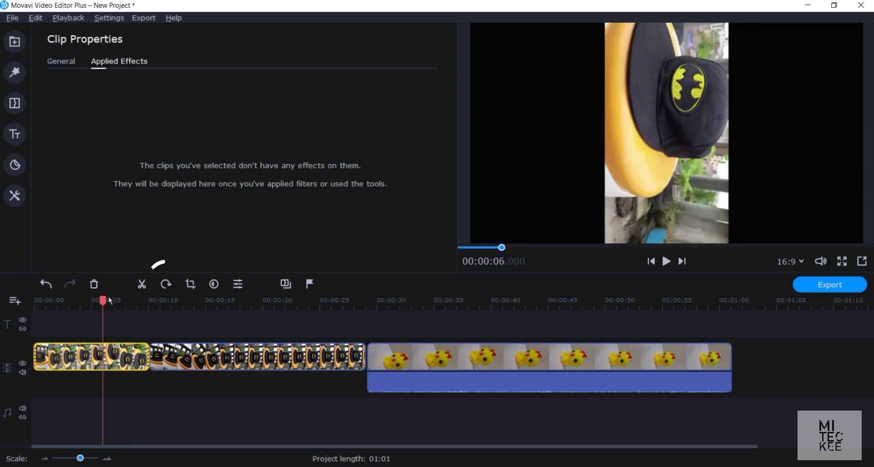
{"action": "left_click", "coordinate": [167, 285]}
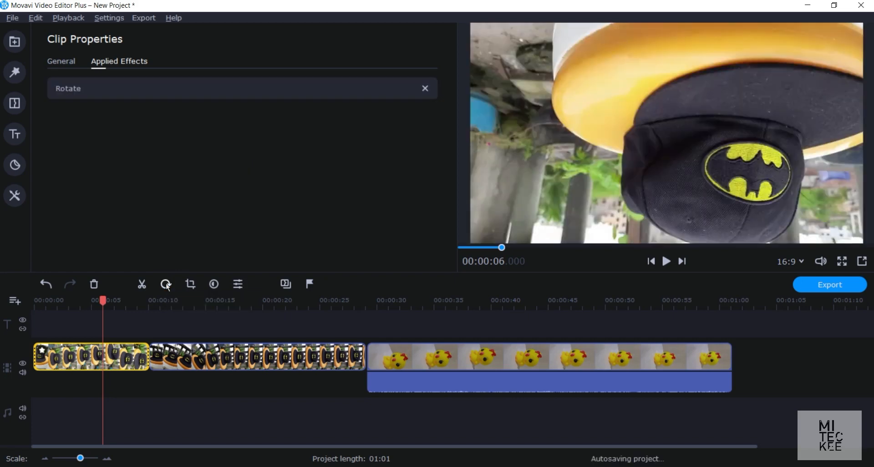
{"action": "left_click", "coordinate": [166, 285]}
{"action": "left_click", "coordinate": [167, 285]}
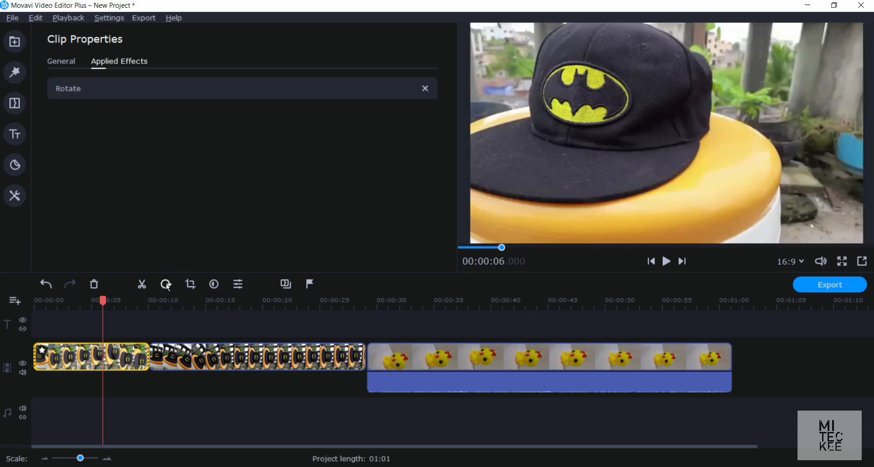
Turn the second cap clip upright by rotating it clockwise in three 90° turns
{"action": "left_click", "coordinate": [202, 355]}
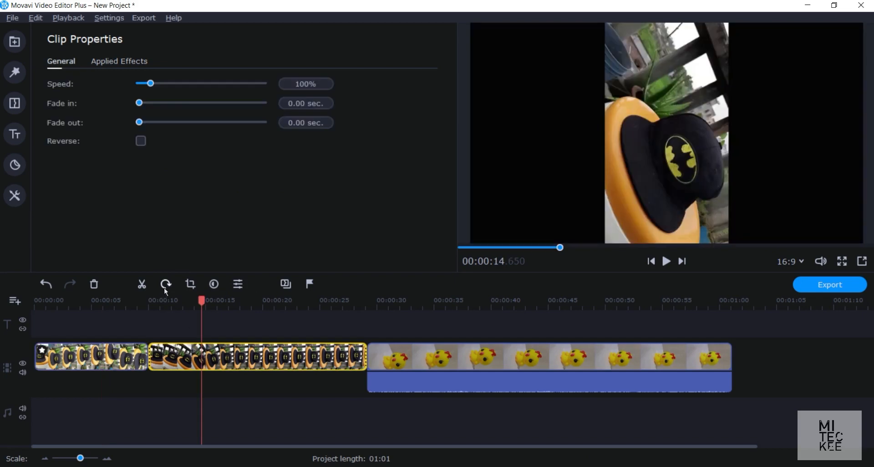
{"action": "left_click", "coordinate": [166, 285]}
{"action": "left_click", "coordinate": [165, 285]}
{"action": "left_click", "coordinate": [165, 288]}
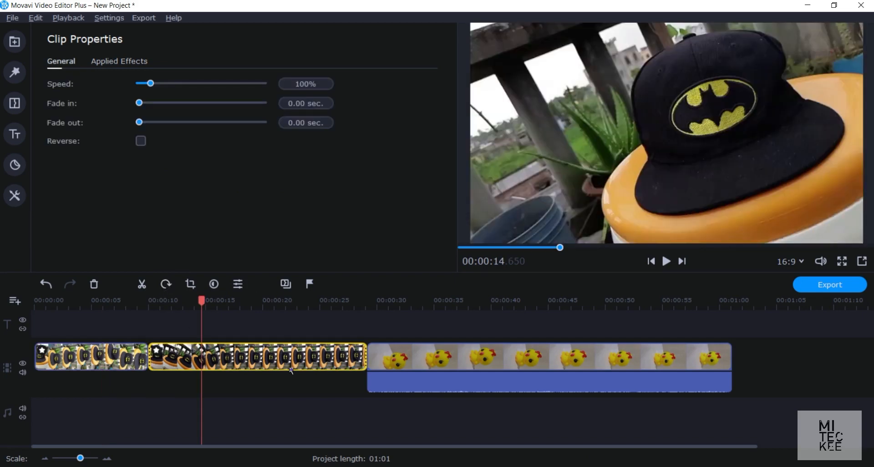
Rotate both cap clips together through a full turn in four 90° turns
{"action": "left_click_drag", "start_coordinate": [237, 387], "coordinate": [114, 351]}
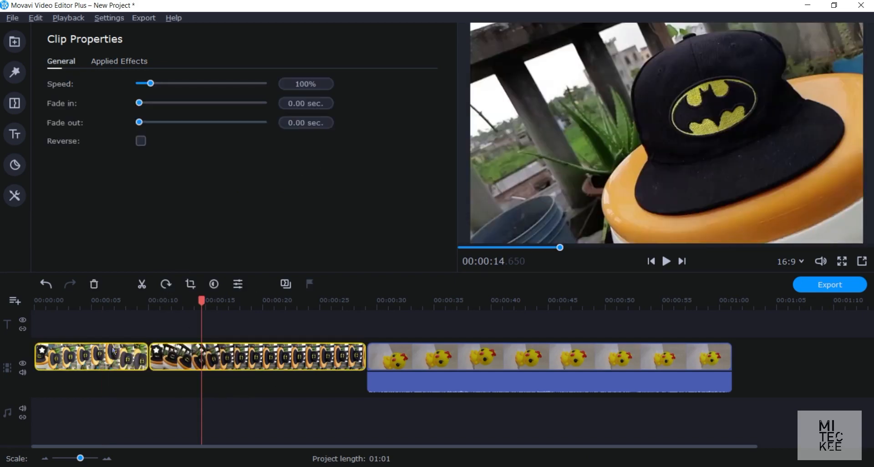
{"action": "left_click", "coordinate": [166, 285]}
{"action": "left_click", "coordinate": [166, 284]}
{"action": "left_click", "coordinate": [165, 285]}
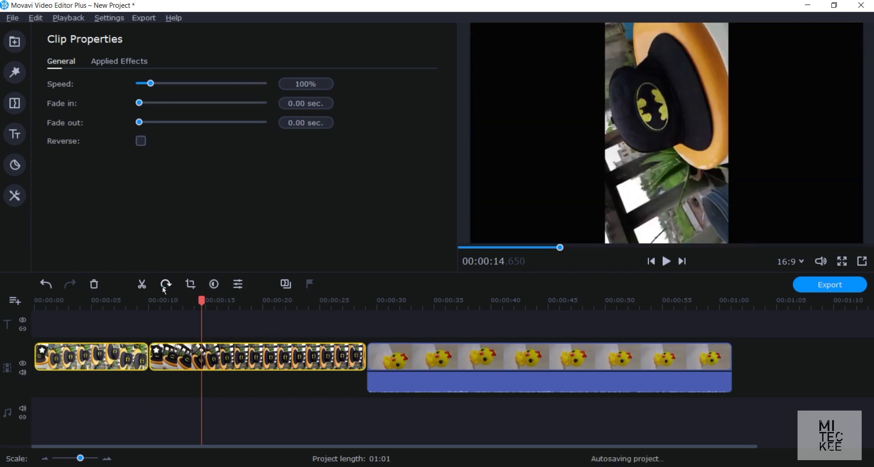
{"action": "left_click", "coordinate": [166, 285]}
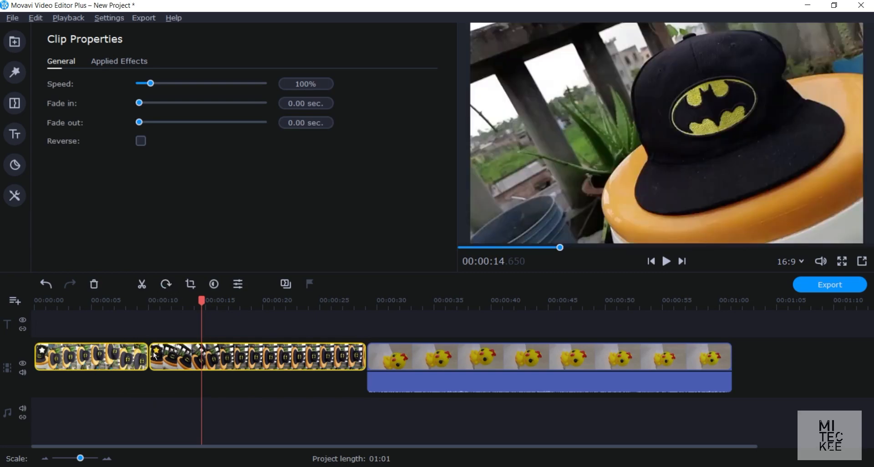
Try rotating the yellow chick clip upright, and turn it back to its original orientation
{"action": "left_click", "coordinate": [211, 399]}
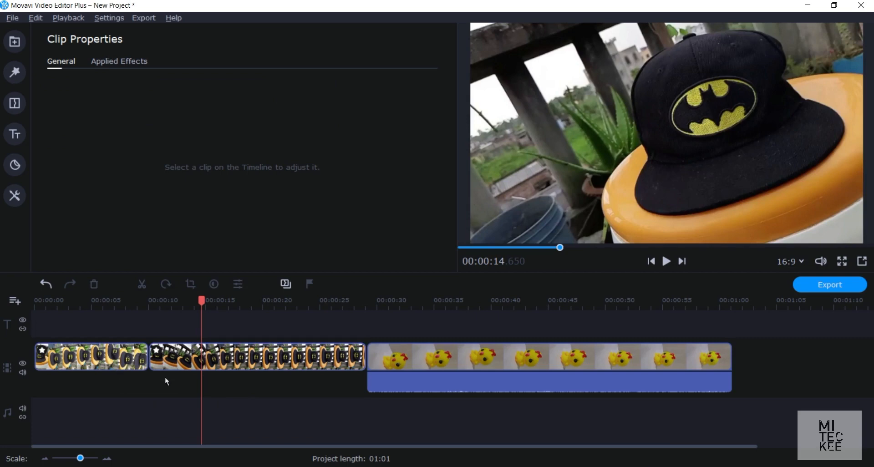
{"action": "left_click", "coordinate": [111, 358]}
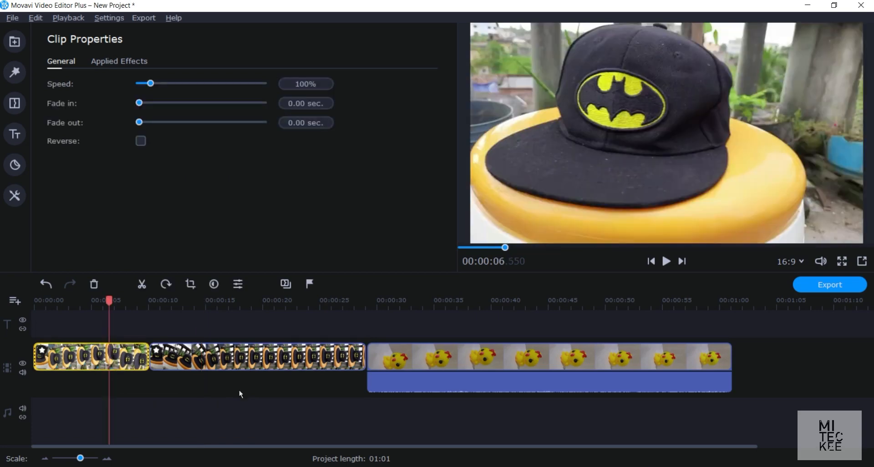
{"action": "mouse_move", "coordinate": [375, 307]}
{"action": "left_mouse_down"}
{"action": "mouse_move", "coordinate": [351, 316]}
{"action": "mouse_move", "coordinate": [365, 316]}
{"action": "left_mouse_up"}
{"action": "left_click", "coordinate": [376, 314]}
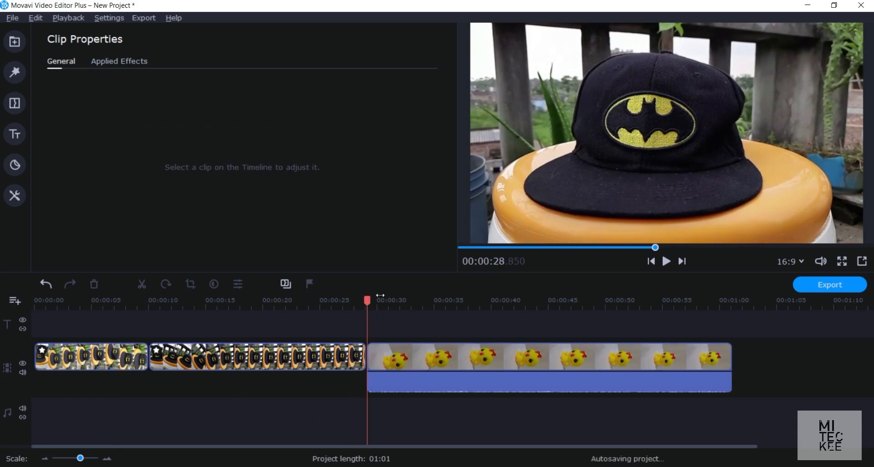
{"action": "left_click", "coordinate": [382, 300]}
{"action": "left_click", "coordinate": [394, 358]}
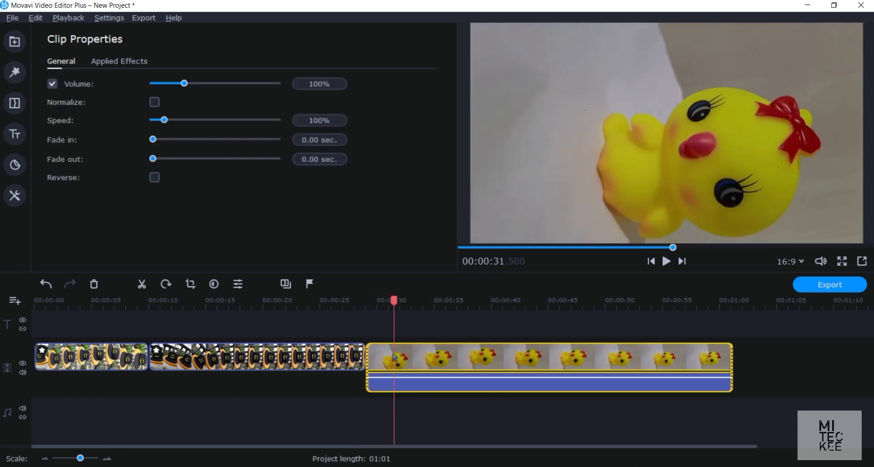
{"action": "left_click", "coordinate": [171, 288]}
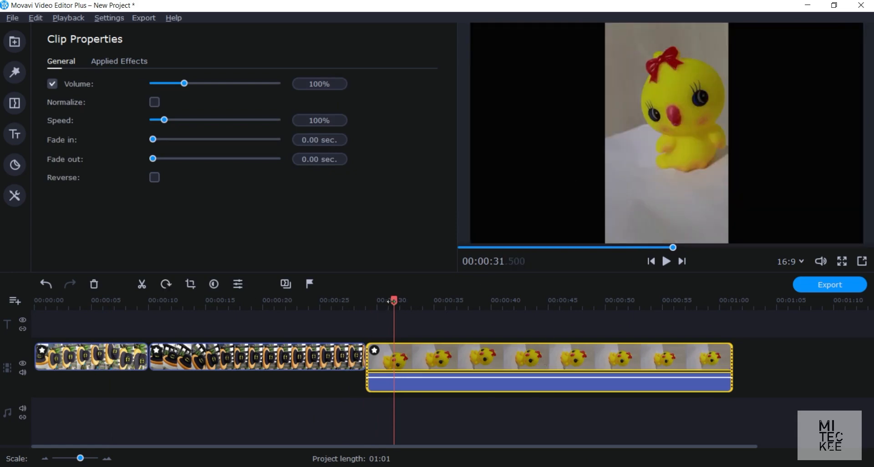
{"action": "left_click", "coordinate": [166, 285]}
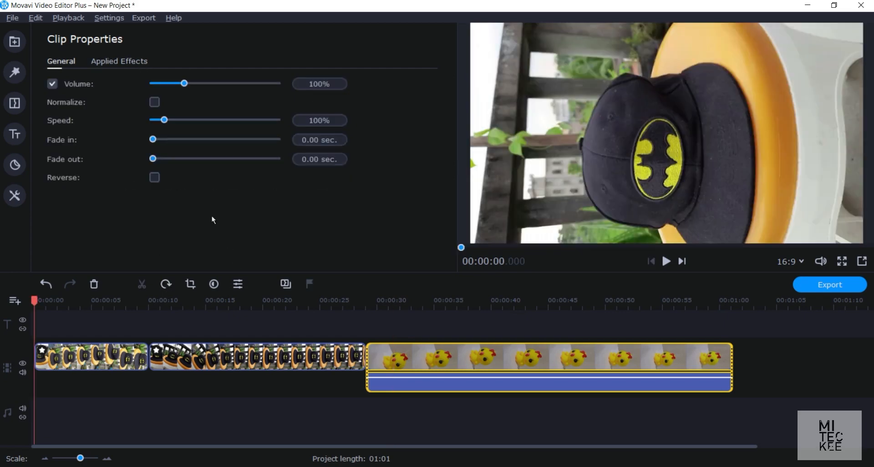
Crop the first clip with Crop and Rotate to a smaller frame shifted toward the cap, and apply it
{"action": "left_click", "coordinate": [21, 203]}
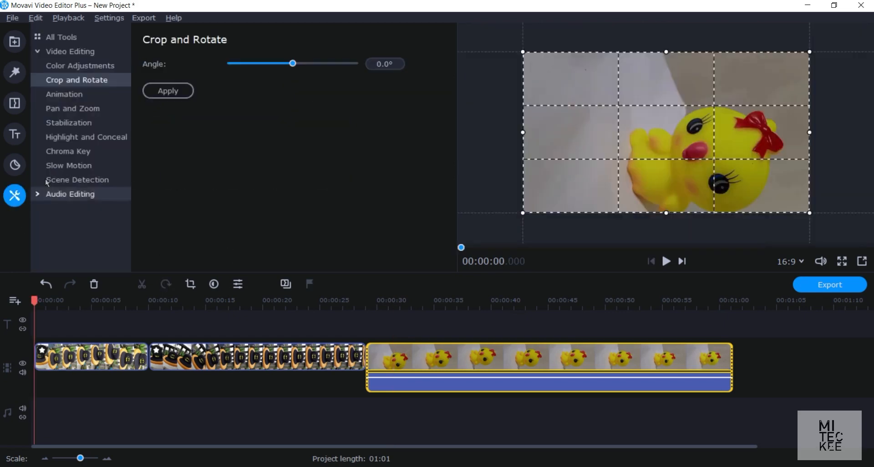
{"action": "left_click", "coordinate": [90, 37]}
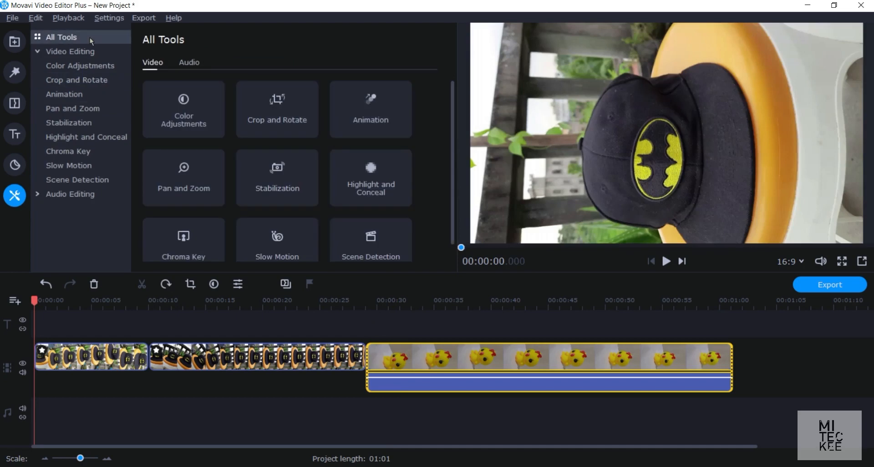
{"action": "left_click", "coordinate": [284, 112]}
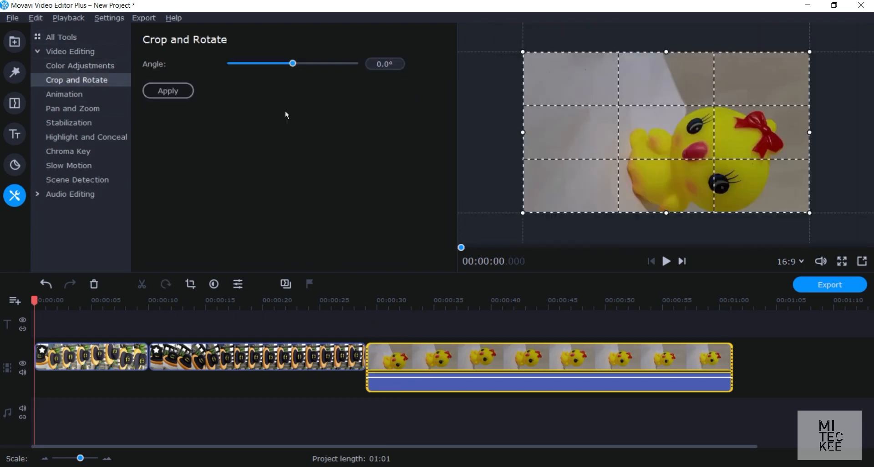
{"action": "left_click", "coordinate": [122, 366]}
{"action": "left_click_drag", "start_coordinate": [523, 212], "coordinate": [557, 194]}
{"action": "left_click_drag", "start_coordinate": [667, 115], "coordinate": [681, 122]}
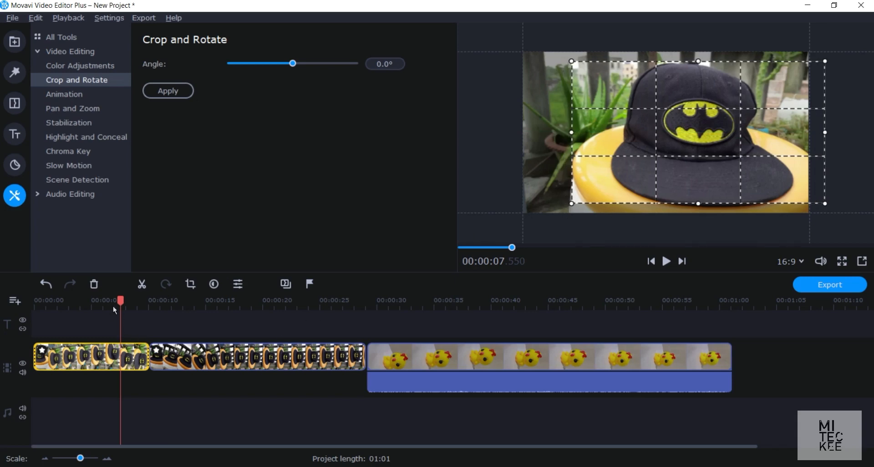
{"action": "left_click", "coordinate": [182, 92]}
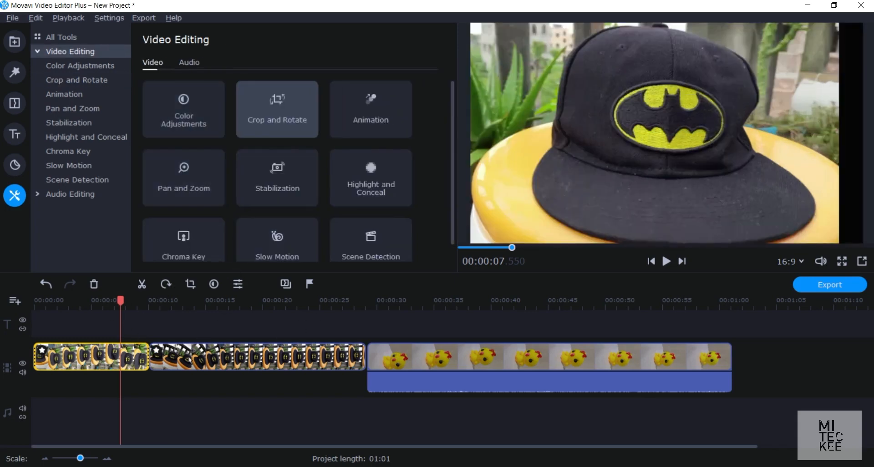
Play the cropped first clip from its beginning, and remove its Crop effect
{"action": "left_click_drag", "start_coordinate": [119, 302], "coordinate": [39, 301]}
{"action": "left_click", "coordinate": [666, 261]}
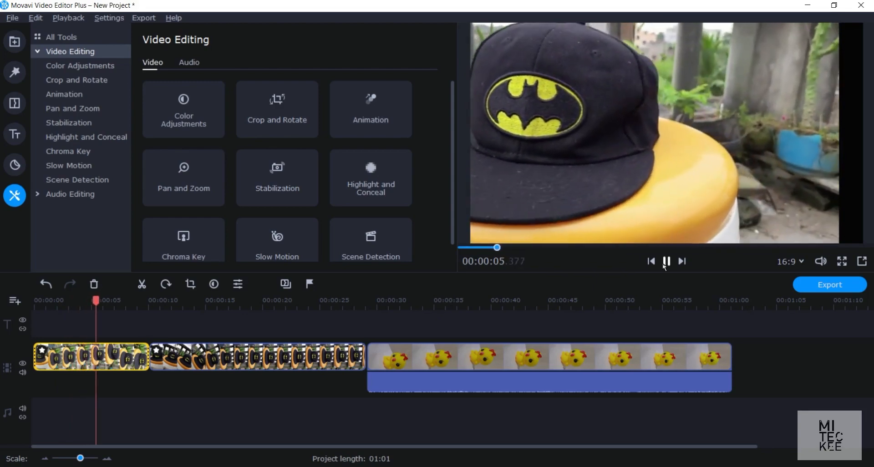
{"action": "left_click", "coordinate": [666, 264]}
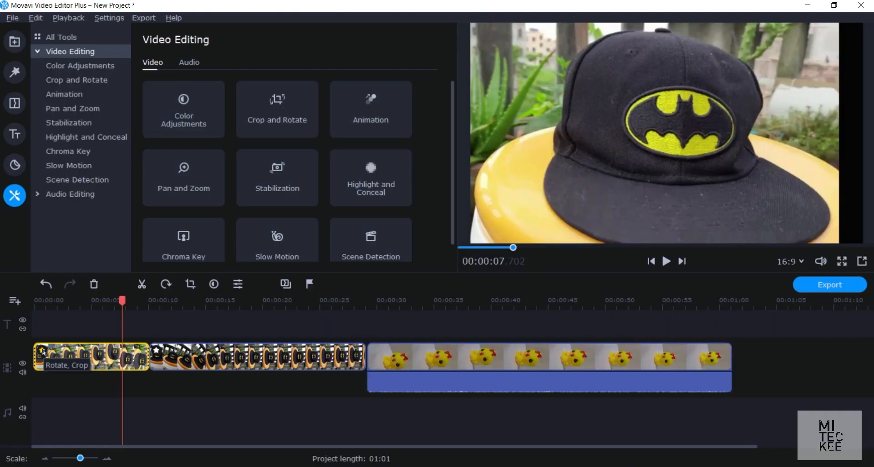
{"action": "left_click", "coordinate": [125, 157]}
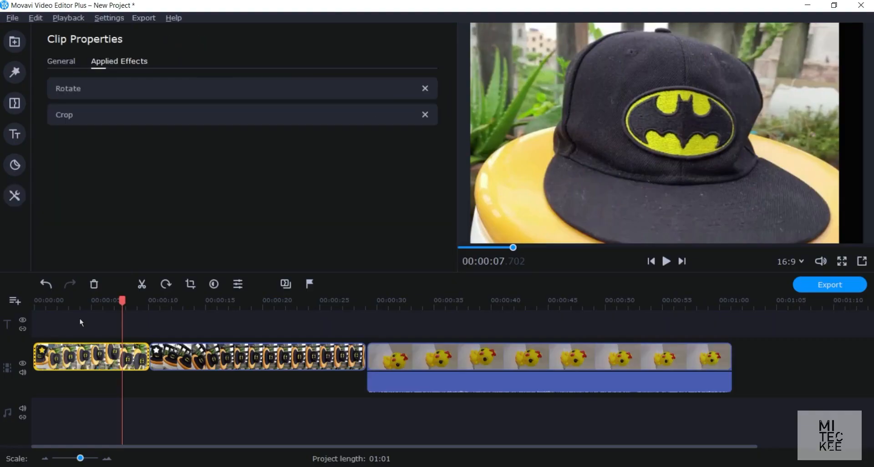
{"action": "left_click", "coordinate": [425, 114]}
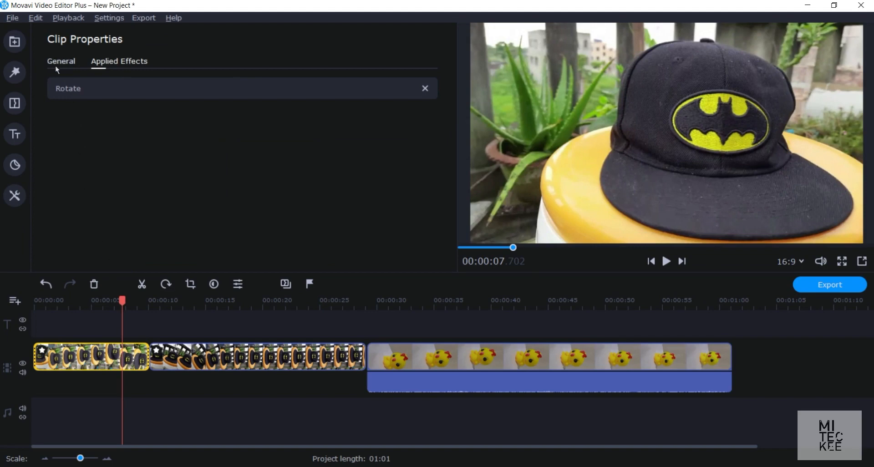
Tilt the first clip by 4.5° with Crop and Rotate and apply the change
{"action": "left_click", "coordinate": [23, 195]}
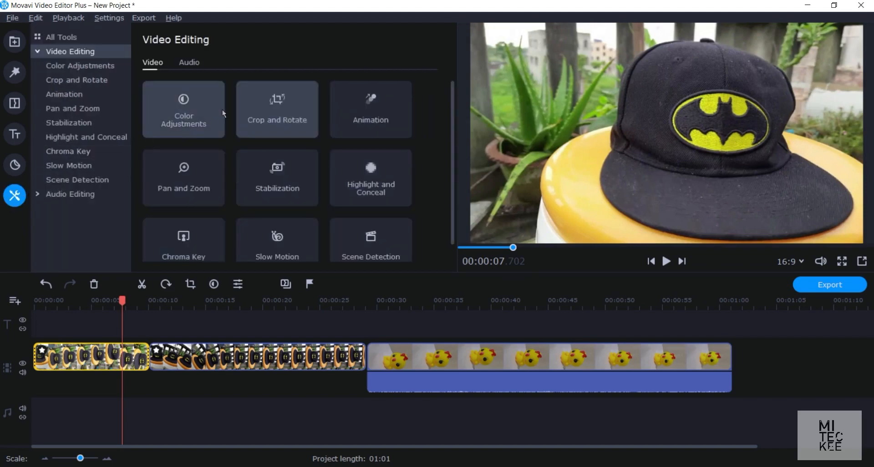
{"action": "left_click", "coordinate": [249, 102]}
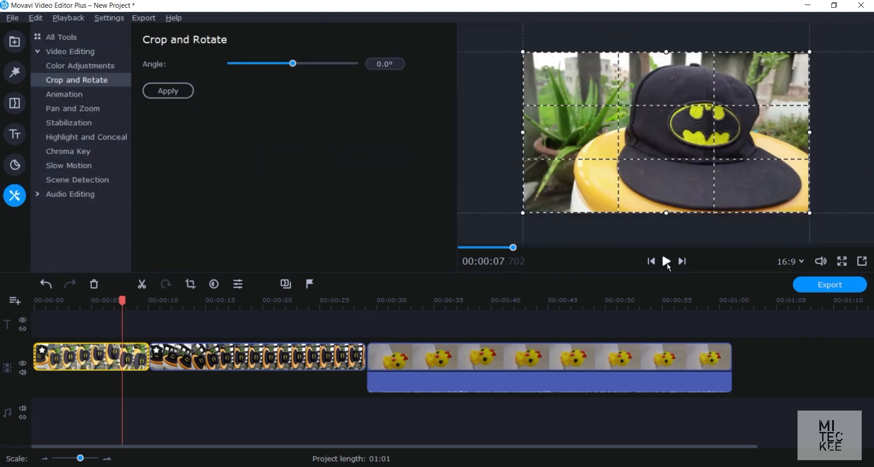
{"action": "left_click_drag", "start_coordinate": [292, 67], "coordinate": [299, 66]}
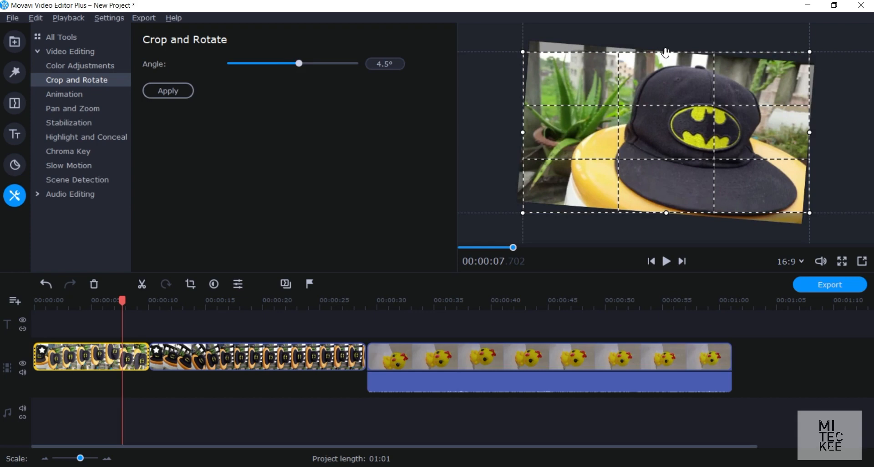
{"action": "left_click", "coordinate": [188, 91]}
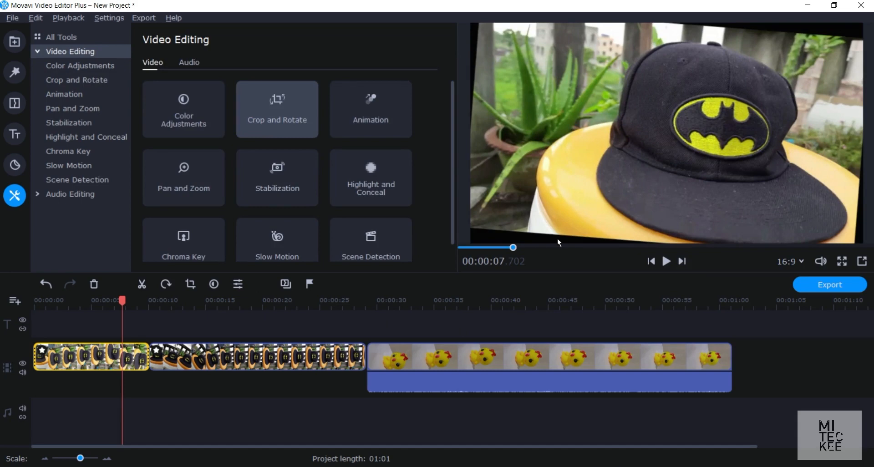
Crop the tilted first clip inside its black corners with Crop and Rotate, keeping the cap in frame, and apply it
{"action": "left_click", "coordinate": [290, 113]}
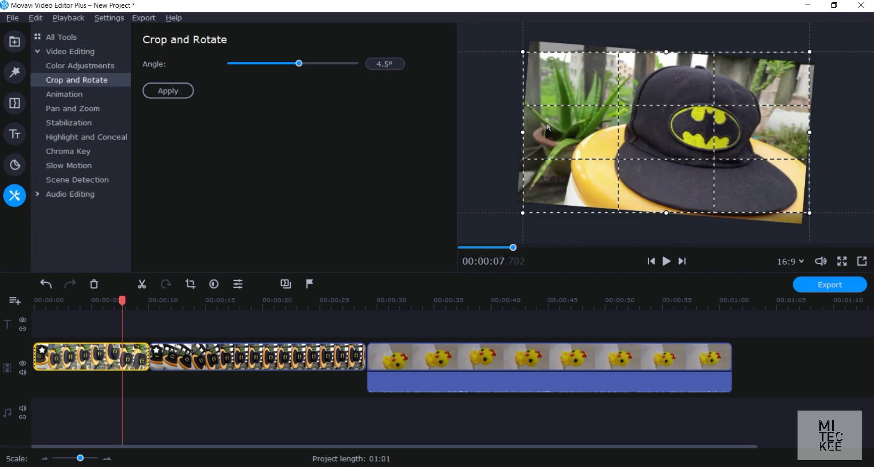
{"action": "left_click_drag", "start_coordinate": [523, 52], "coordinate": [550, 67]}
{"action": "left_click_drag", "start_coordinate": [689, 171], "coordinate": [712, 183]}
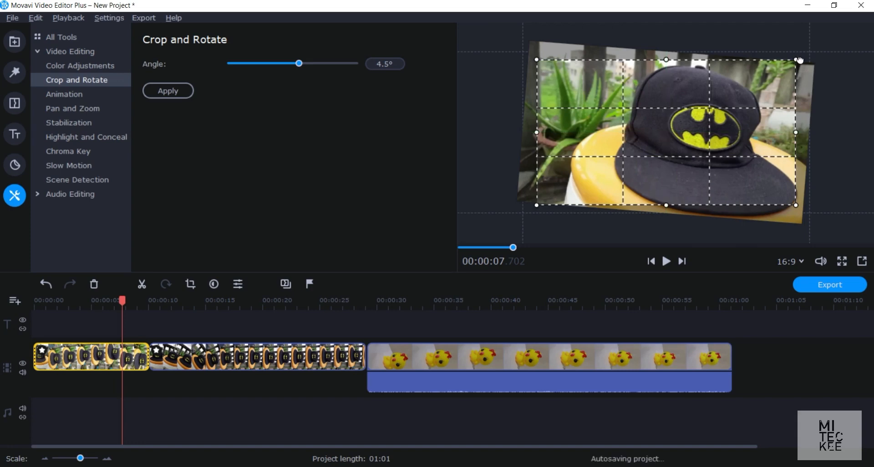
{"action": "left_click_drag", "start_coordinate": [793, 60], "coordinate": [789, 63]}
{"action": "left_click_drag", "start_coordinate": [729, 121], "coordinate": [743, 127]}
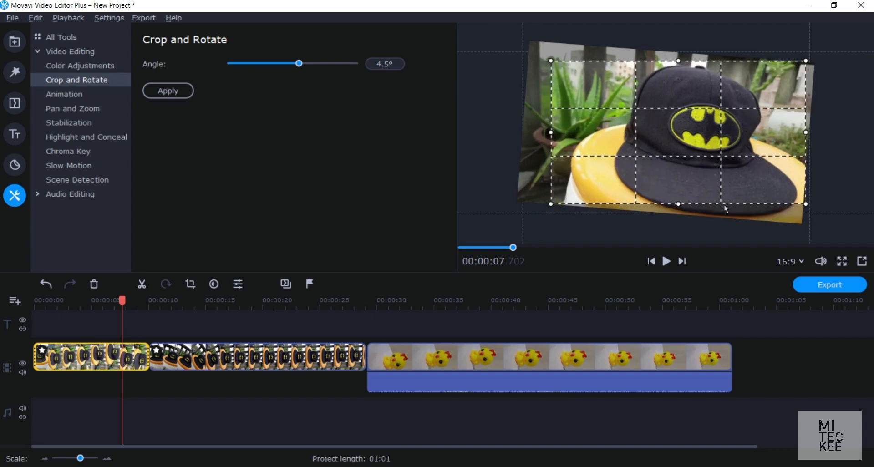
{"action": "left_click", "coordinate": [170, 91]}
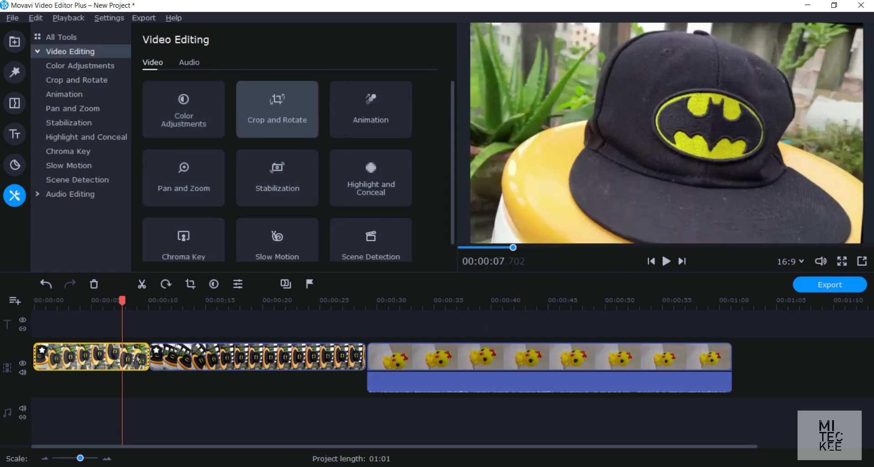
Play the tilted and cropped first clip from about 2 seconds
{"action": "left_click_drag", "start_coordinate": [121, 306], "coordinate": [58, 306]}
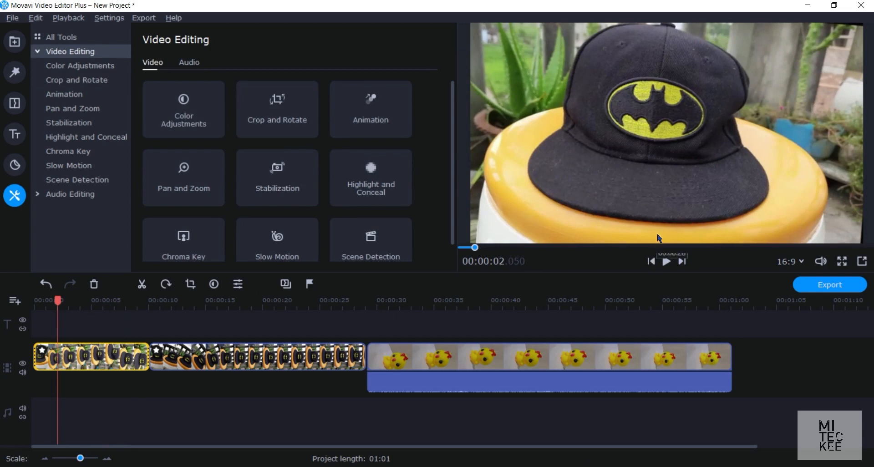
{"action": "left_click", "coordinate": [666, 262]}
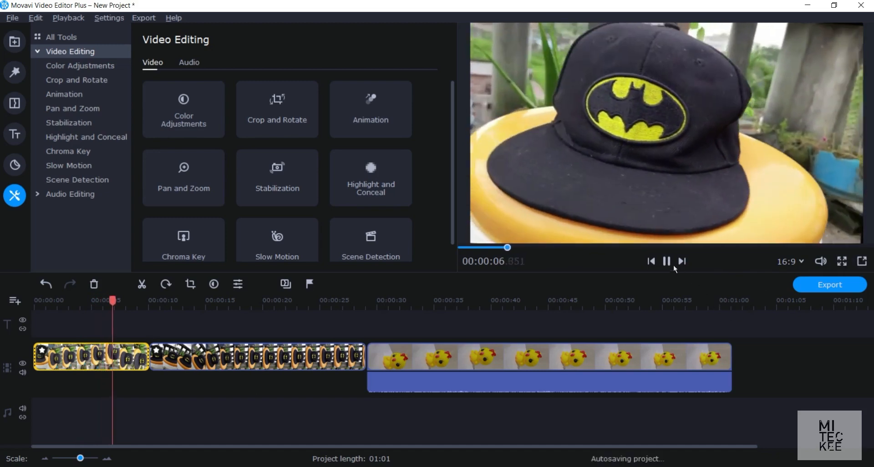
{"action": "left_click", "coordinate": [667, 261]}
Clear the first clip's tilt and crop by setting the angle to 0° and removing its Crop effect, and play the result
{"action": "left_click", "coordinate": [285, 117]}
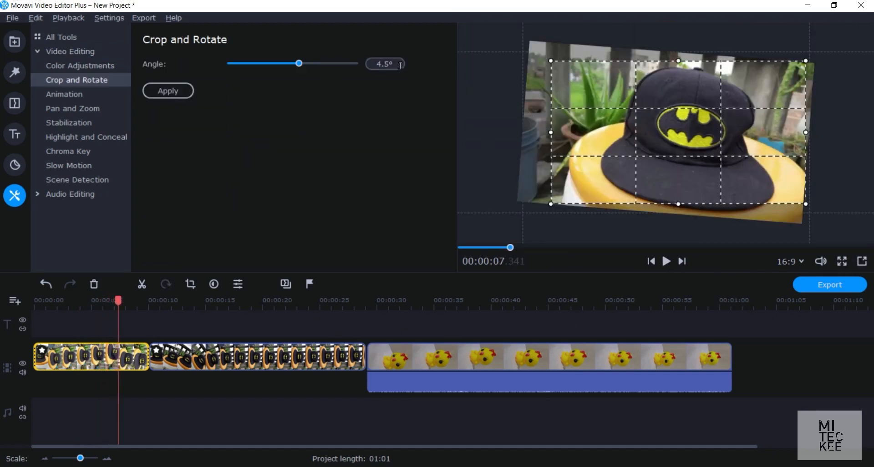
{"action": "left_click", "coordinate": [374, 65]}
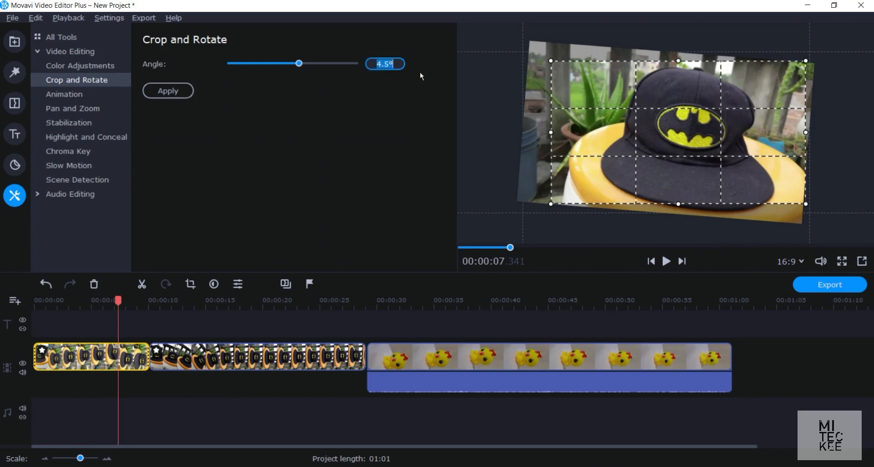
{"action": "type", "text": "0"}
{"action": "left_click", "coordinate": [329, 215]}
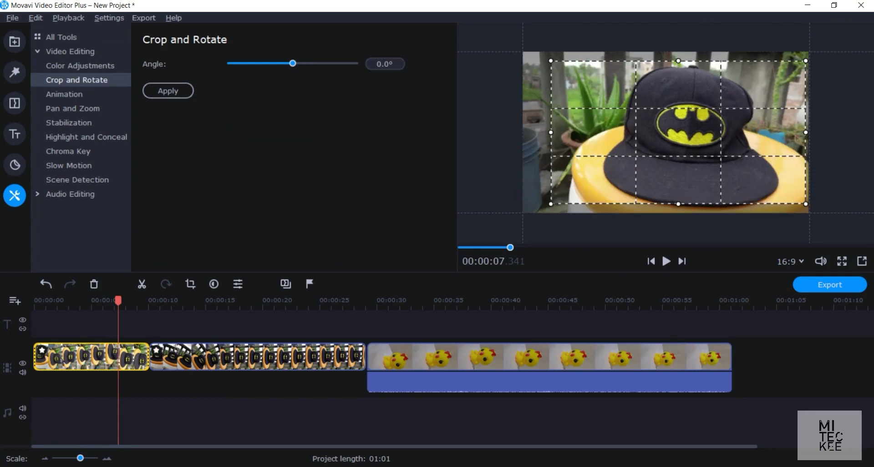
{"action": "left_click", "coordinate": [42, 350]}
{"action": "left_click", "coordinate": [425, 114]}
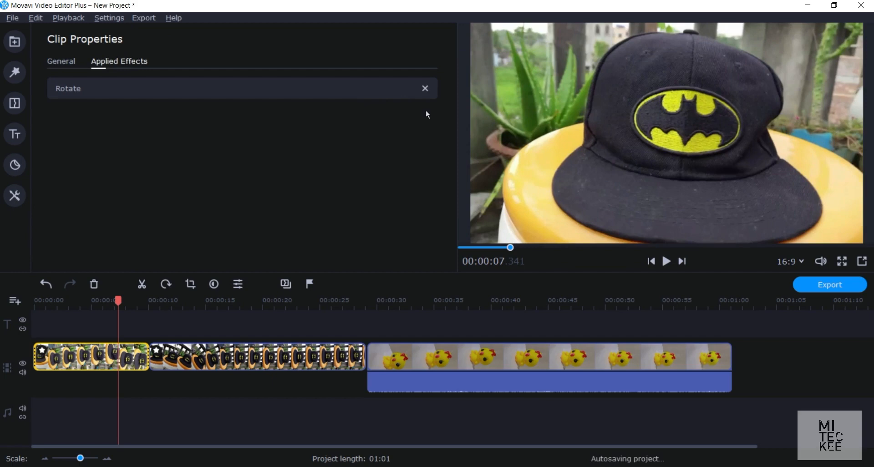
{"action": "left_click", "coordinate": [667, 263]}
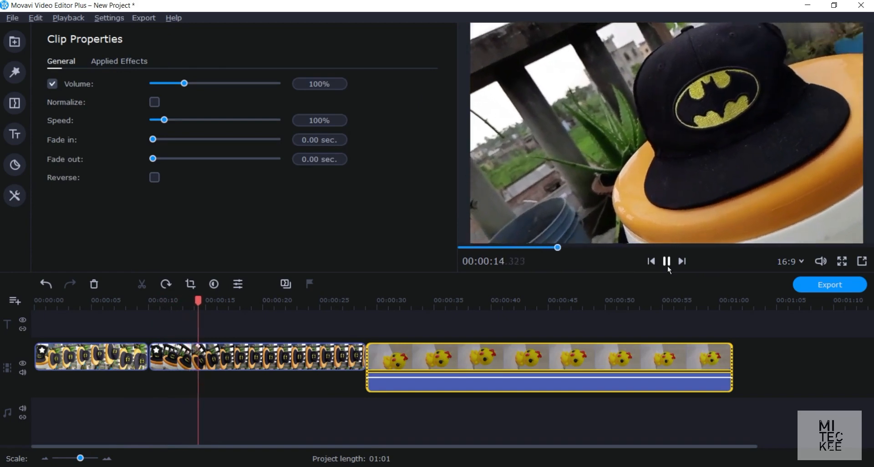
{"action": "left_click", "coordinate": [668, 265]}
Rotate the yellow chick clip in 90° turns until the chick stands upright
{"action": "left_click", "coordinate": [380, 306]}
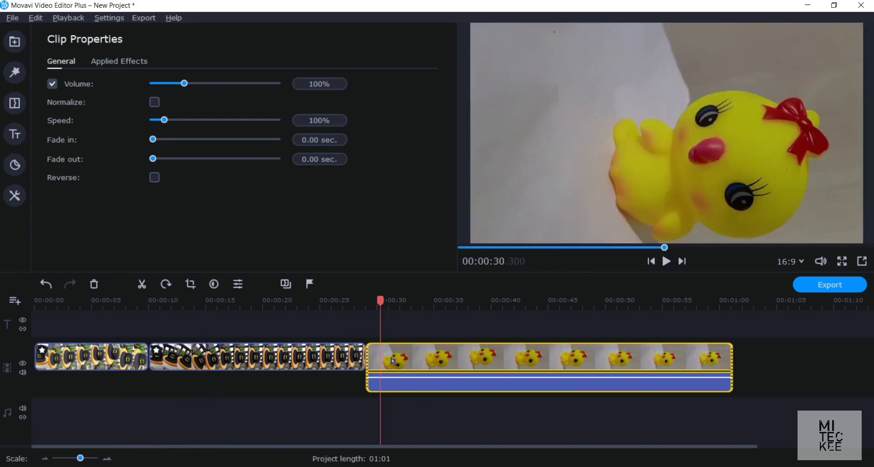
{"action": "left_click", "coordinate": [168, 286]}
{"action": "left_click", "coordinate": [175, 287]}
{"action": "left_click", "coordinate": [174, 287]}
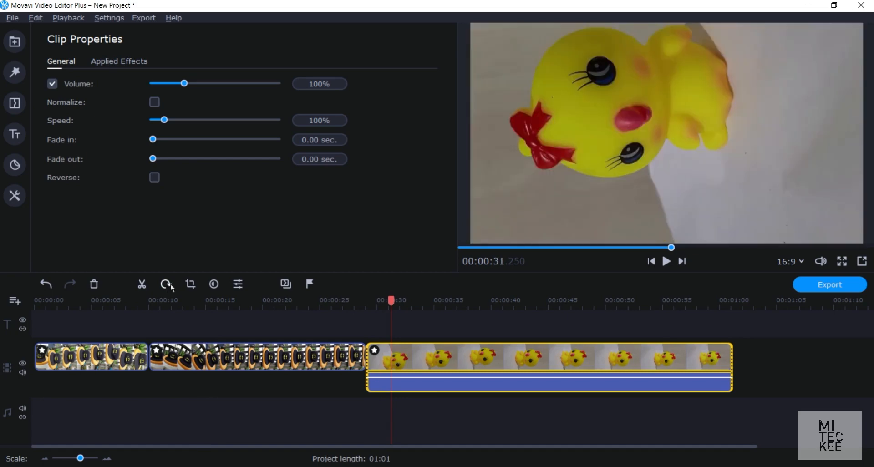
{"action": "left_click", "coordinate": [172, 288]}
Play the upright chick clip from about 35 seconds
{"action": "left_click", "coordinate": [459, 364]}
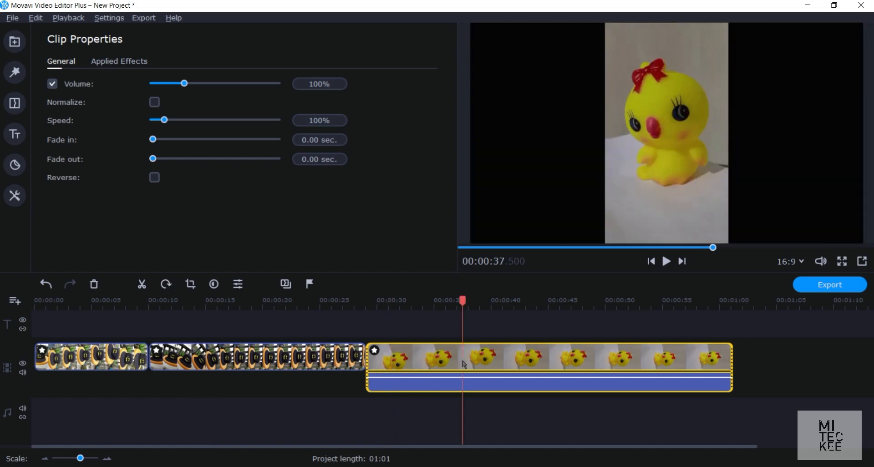
{"action": "left_click_drag", "start_coordinate": [457, 300], "coordinate": [435, 301]}
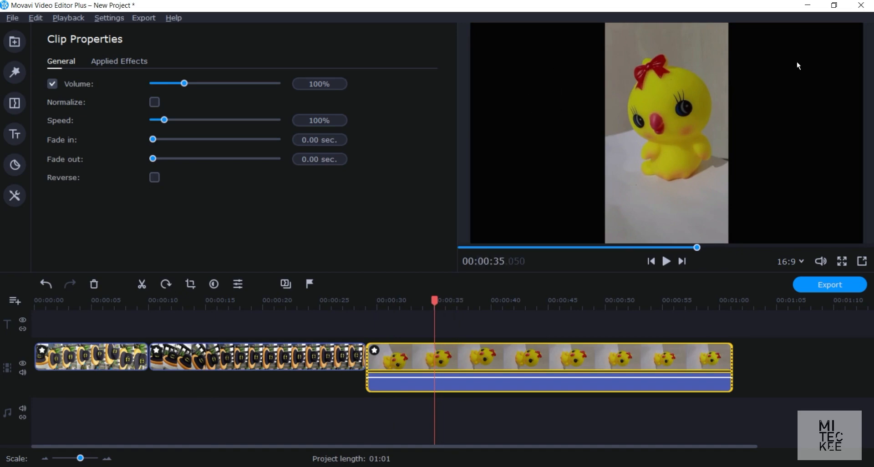
{"action": "left_click", "coordinate": [663, 263]}
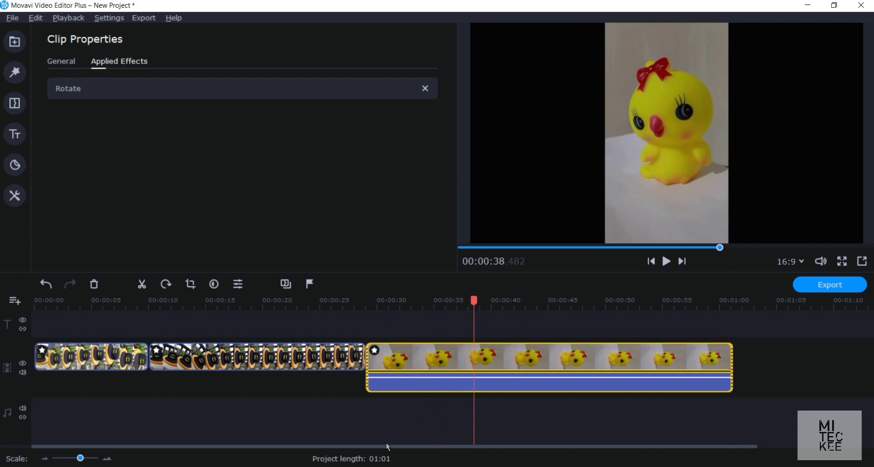
Add an extra video track to the timeline
{"action": "left_click", "coordinate": [18, 307]}
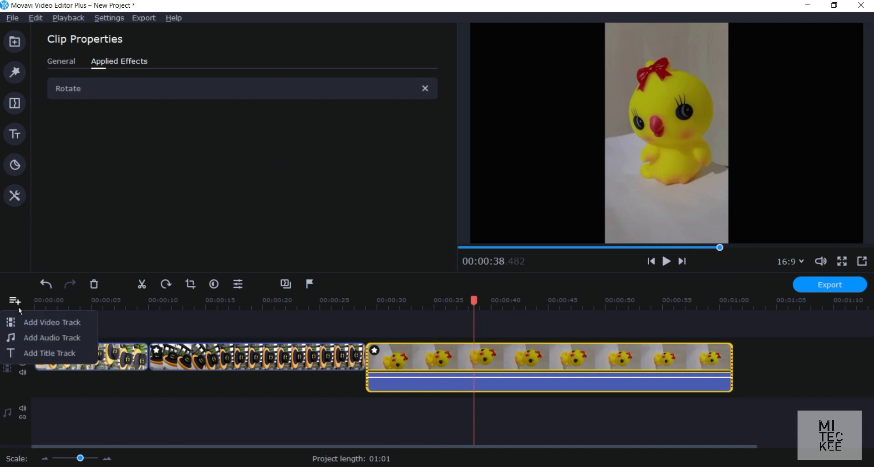
{"action": "left_click", "coordinate": [419, 330]}
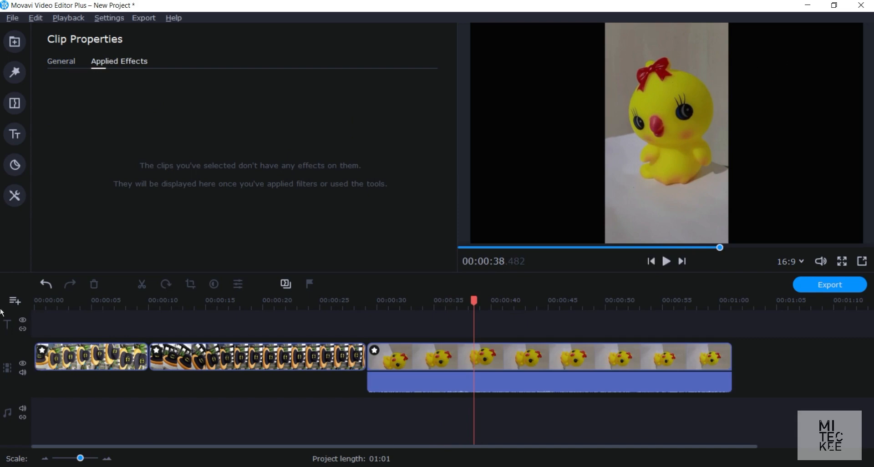
{"action": "left_click", "coordinate": [14, 301]}
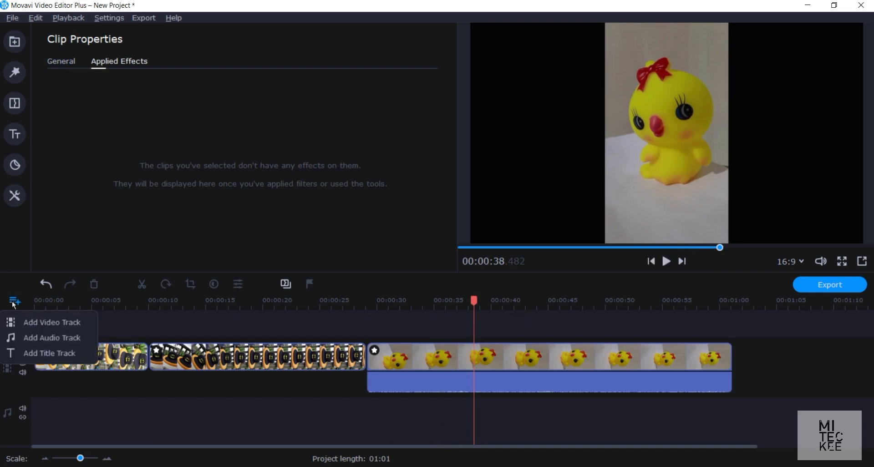
{"action": "left_click", "coordinate": [46, 323]}
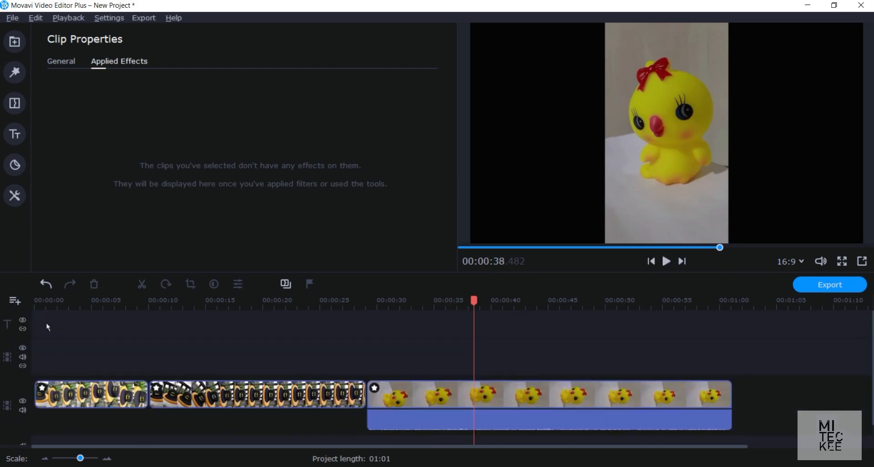
Copy the yellow chick clip on the main video track
{"action": "left_click", "coordinate": [481, 398]}
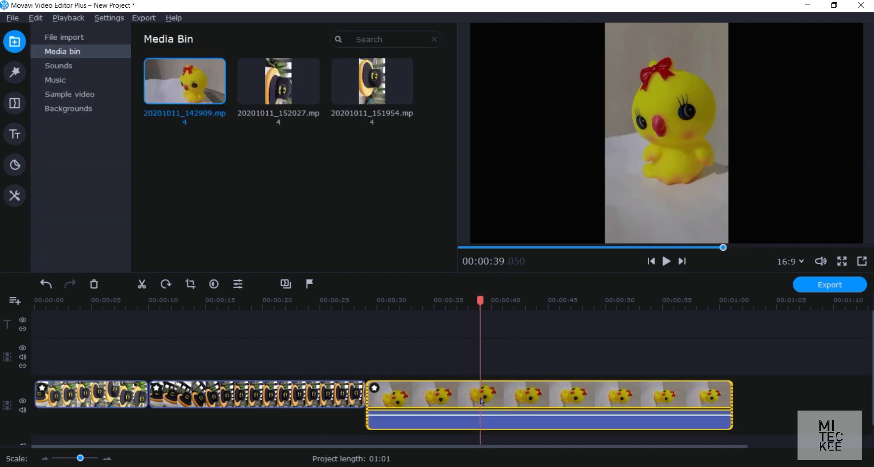
{"action": "right_click", "coordinate": [482, 401]}
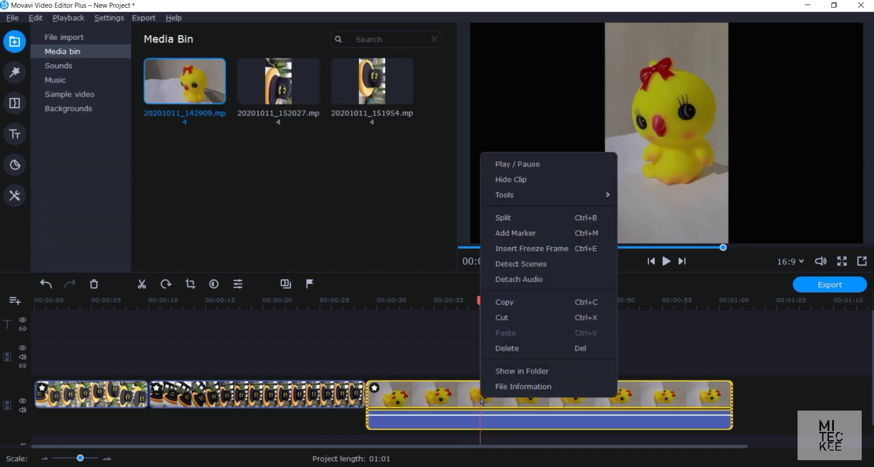
{"action": "left_click", "coordinate": [550, 300]}
{"action": "left_click_drag", "start_coordinate": [481, 312], "coordinate": [372, 313]}
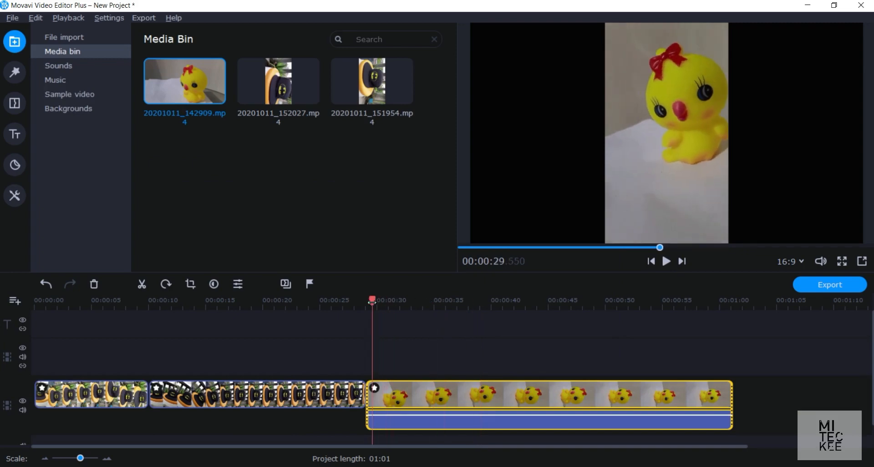
{"action": "right_click", "coordinate": [376, 326]}
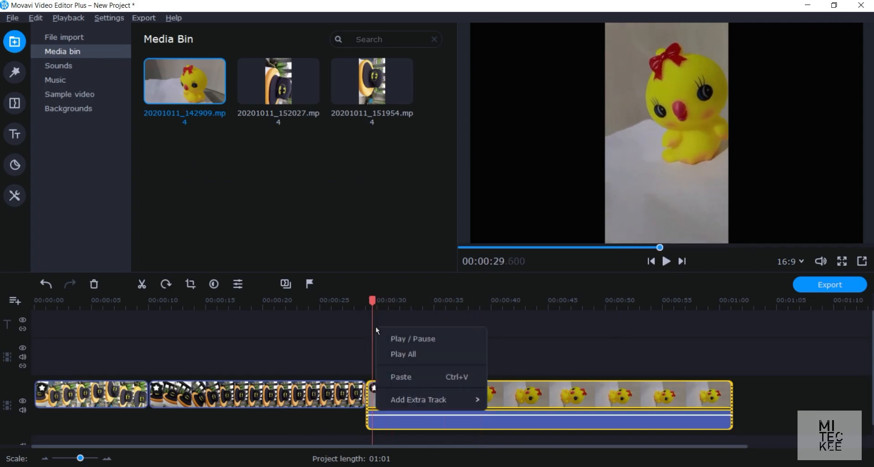
{"action": "left_click", "coordinate": [400, 378]}
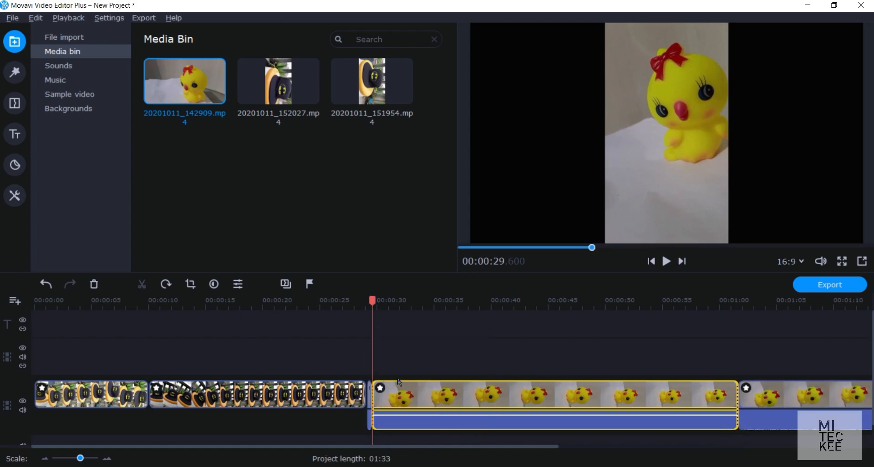
{"action": "key", "text": "ctrl+z"}
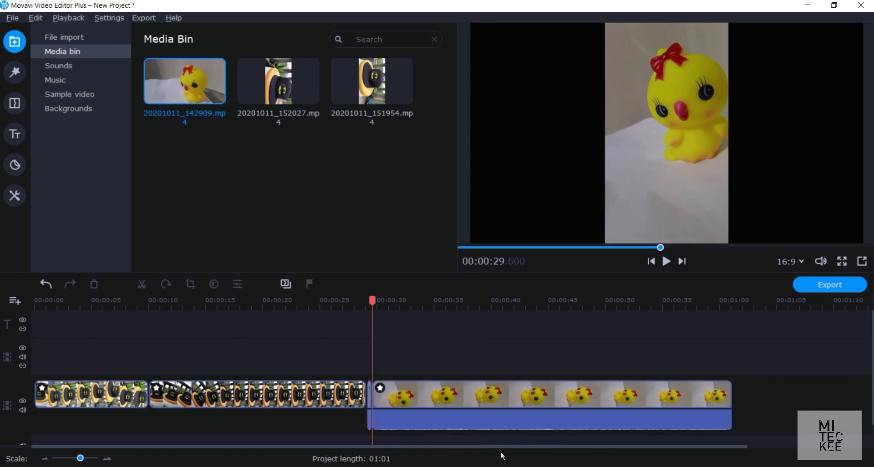
Paste the copied chick clip after the end of the original and move it onto the upper video track, aligned directly above the original
{"action": "left_click", "coordinate": [400, 300]}
{"action": "left_click_drag", "start_coordinate": [399, 301], "coordinate": [743, 328]}
{"action": "key", "text": "ctrl+v"}
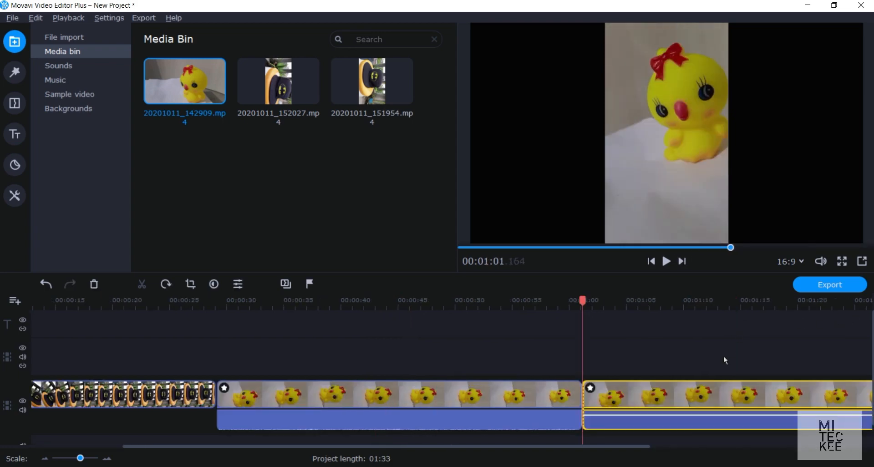
{"action": "left_click_drag", "start_coordinate": [704, 395], "coordinate": [338, 310]}
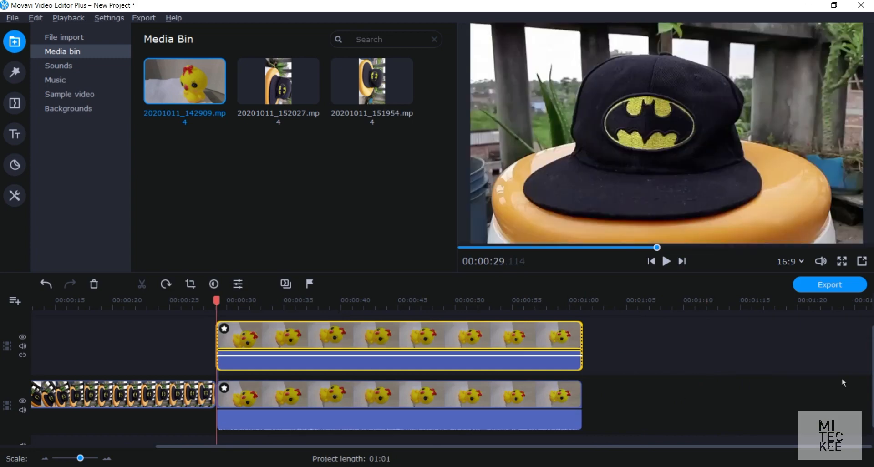
Preview the stacked chick clips at about 36 seconds and hide the upper video track
{"action": "left_click", "coordinate": [421, 339]}
{"action": "left_click_drag", "start_coordinate": [417, 304], "coordinate": [295, 313]}
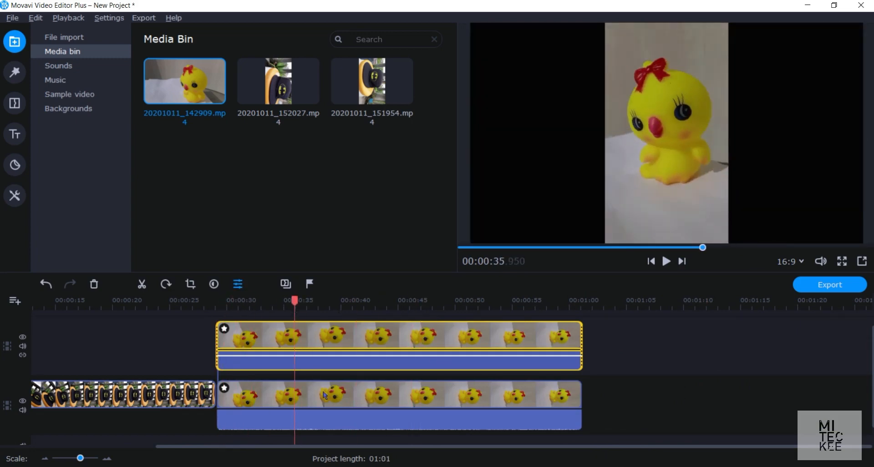
{"action": "left_click", "coordinate": [21, 337]}
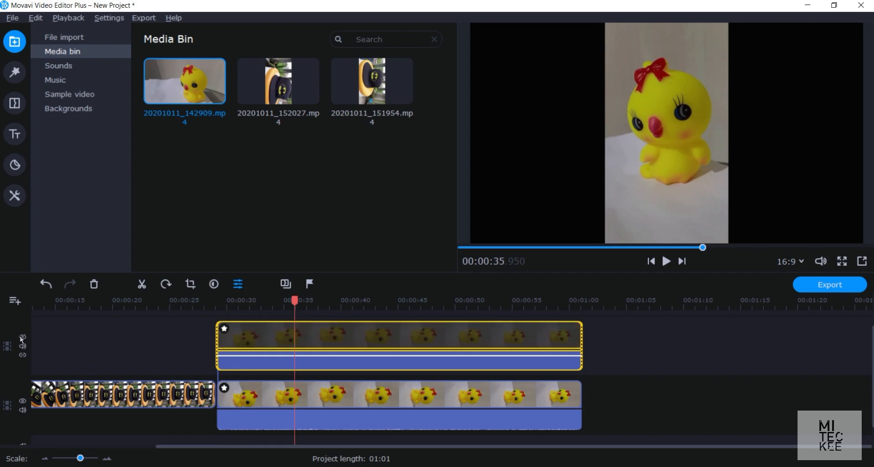
Crop the lower chick clip with Crop and Rotate to a full-width landscape frame raised over the chick's face, and apply it
{"action": "left_click", "coordinate": [334, 393]}
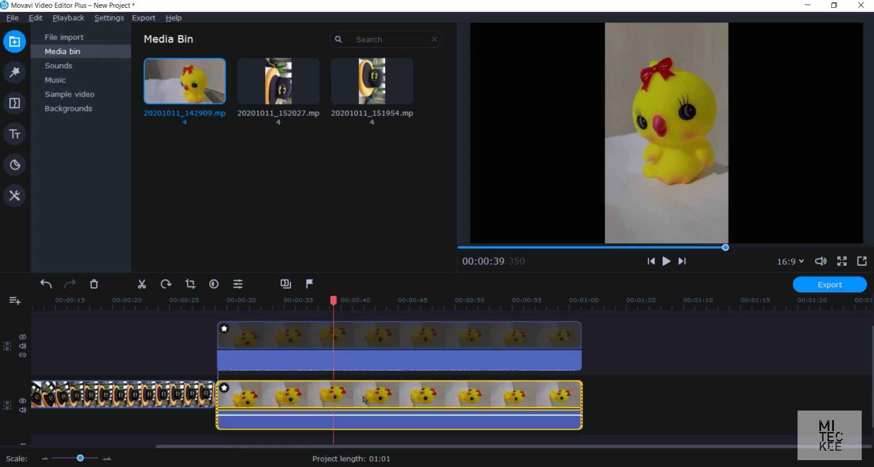
{"action": "left_click", "coordinate": [15, 196]}
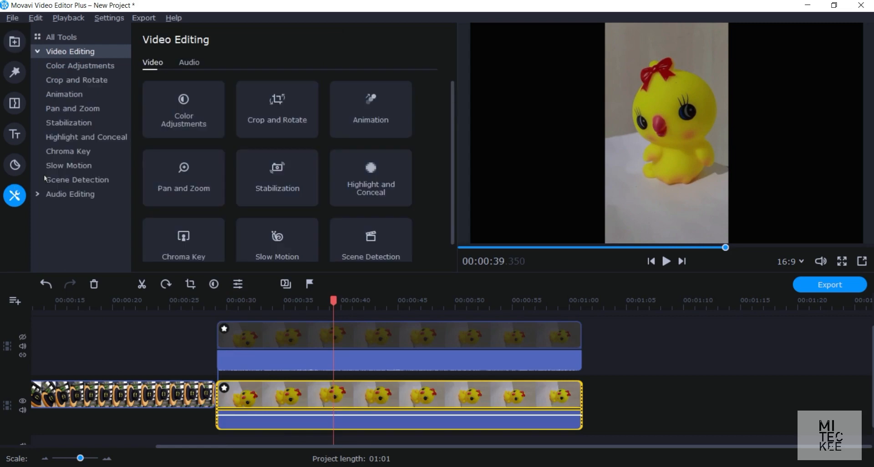
{"action": "left_click", "coordinate": [263, 91]}
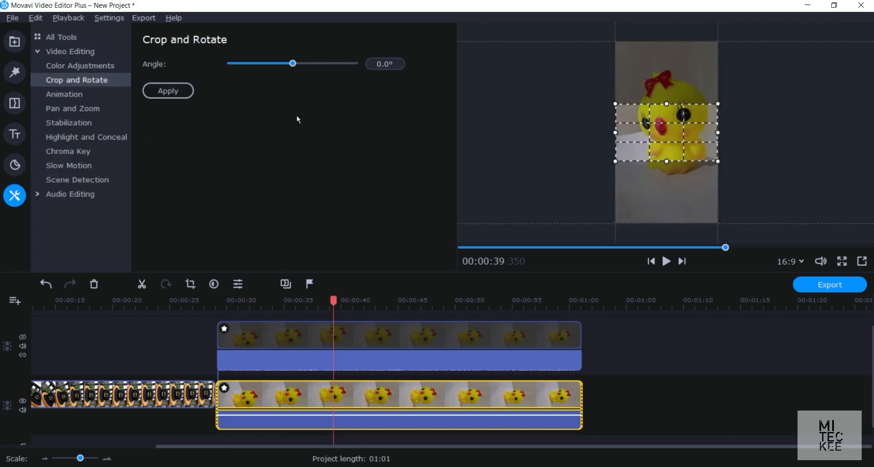
{"action": "left_click_drag", "start_coordinate": [667, 122], "coordinate": [673, 103]}
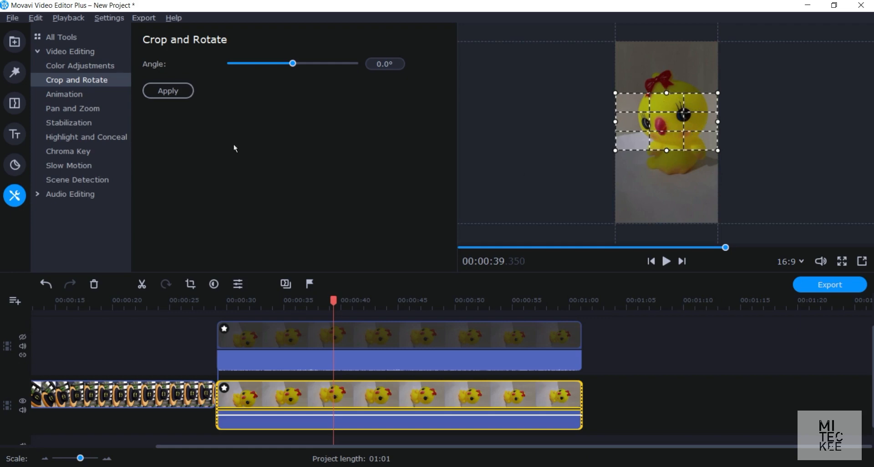
{"action": "left_click", "coordinate": [171, 93]}
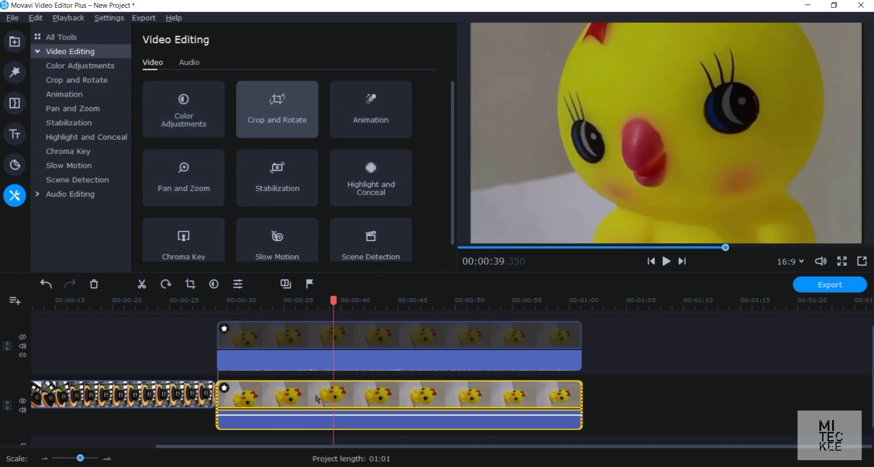
Unhide the upper video track and apply the Blur - intense filter to the lower chick clip
{"action": "left_click", "coordinate": [23, 339]}
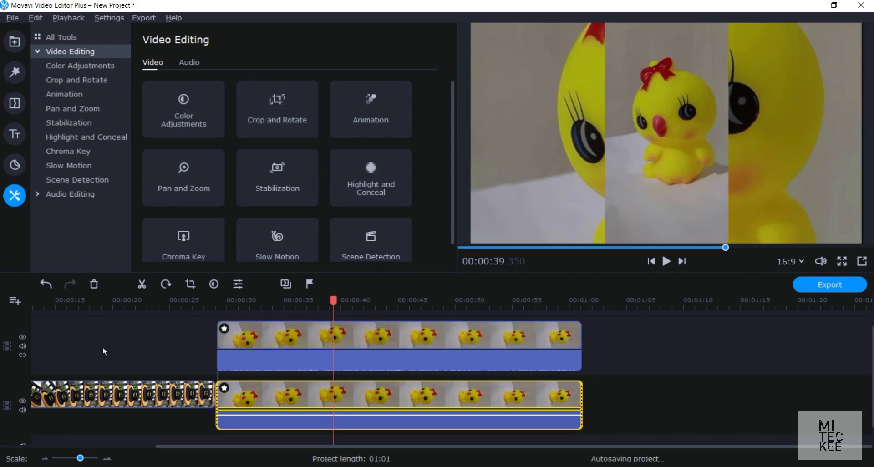
{"action": "left_click", "coordinate": [16, 74]}
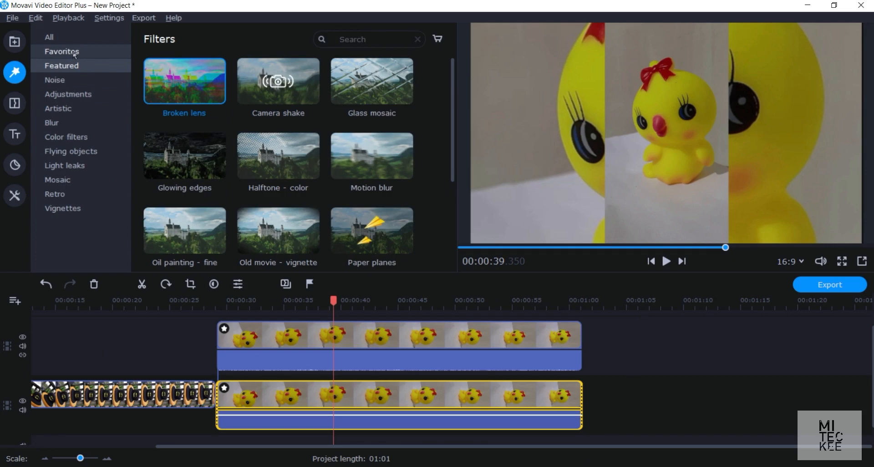
{"action": "left_click", "coordinate": [111, 119]}
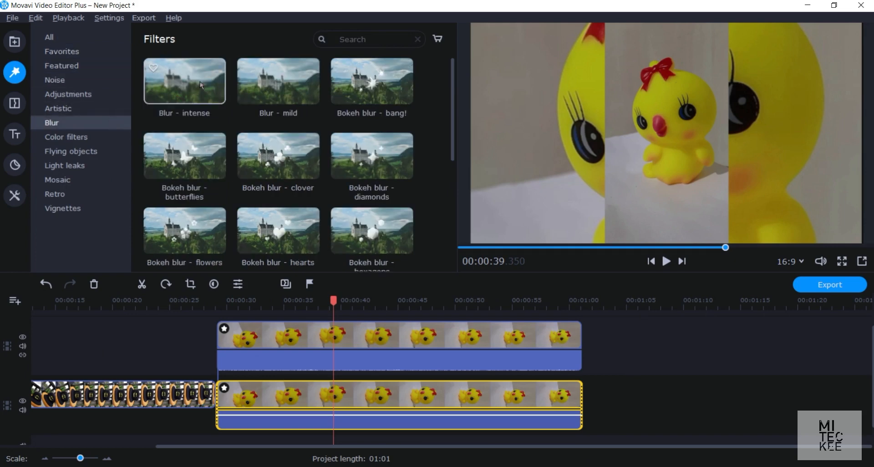
{"action": "left_click", "coordinate": [200, 81]}
{"action": "left_click_drag", "start_coordinate": [201, 81], "coordinate": [267, 392]}
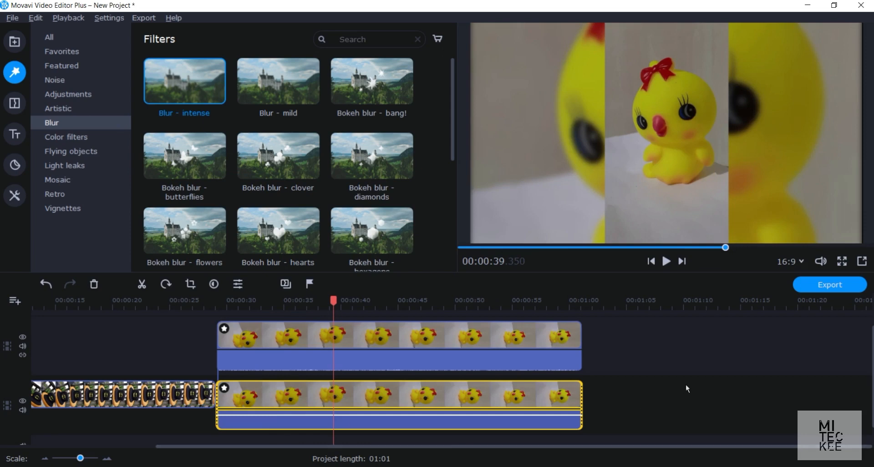
Play back the stacked chick clips to check the blurred background behind the upright clip, and pause at about 42 seconds
{"action": "left_click_drag", "start_coordinate": [335, 302], "coordinate": [222, 313]}
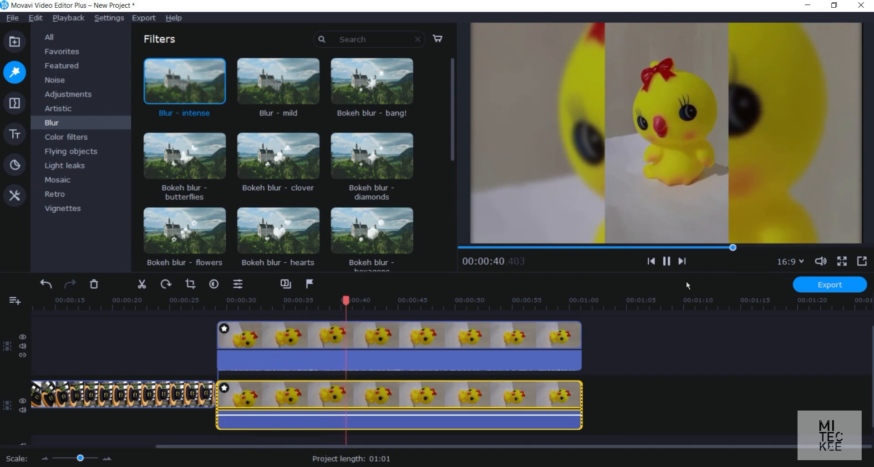
{"action": "left_click", "coordinate": [667, 262]}
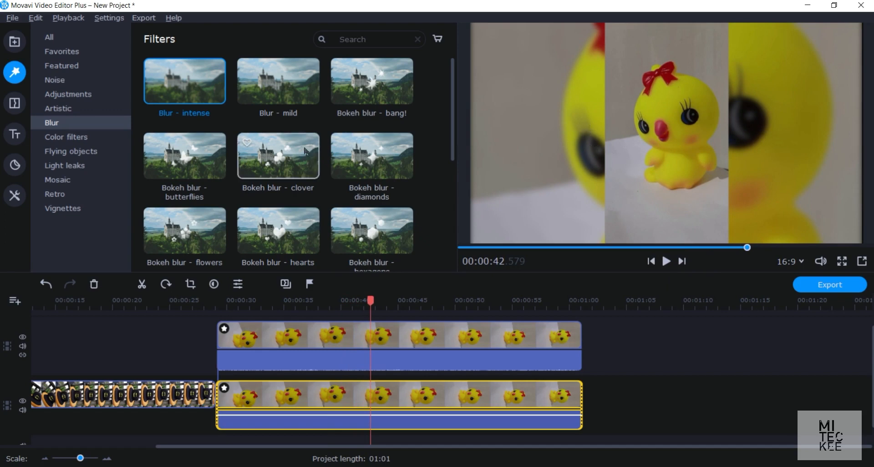
Set the lower chick clip's saturation to 0.47 and brightness to -49 with the advanced Color Adjustments
{"action": "left_click", "coordinate": [84, 105]}
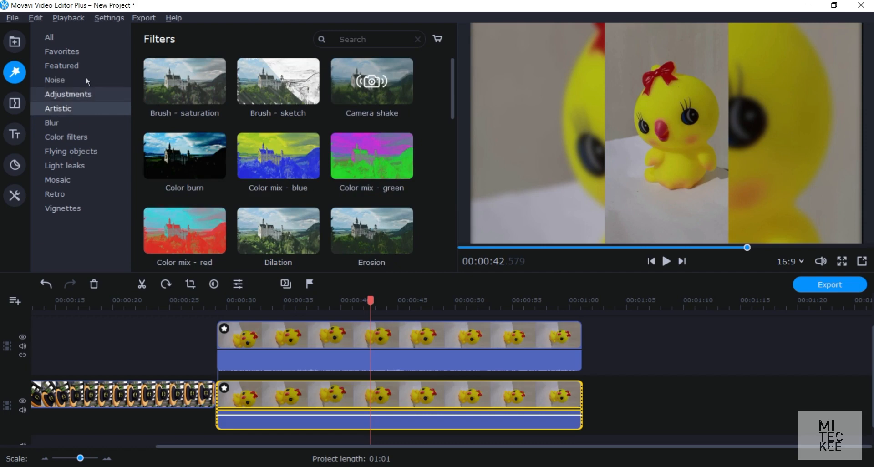
{"action": "left_click", "coordinate": [86, 78]}
{"action": "left_click", "coordinate": [21, 191]}
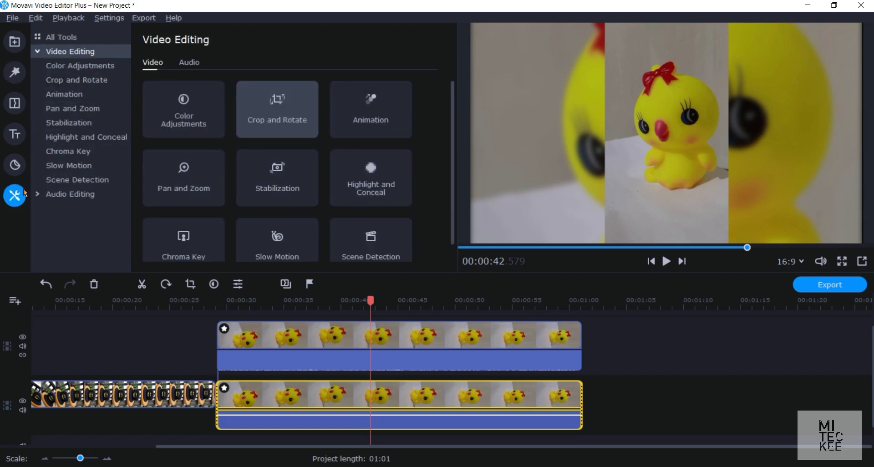
{"action": "left_click", "coordinate": [63, 67]}
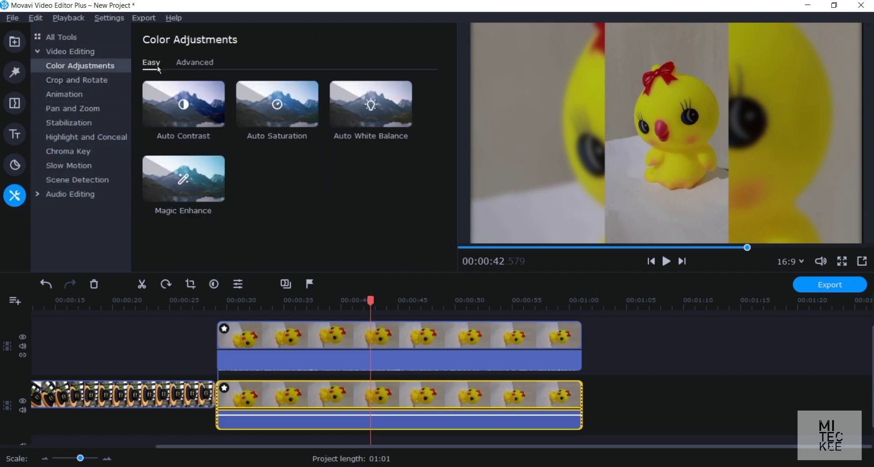
{"action": "left_click", "coordinate": [194, 62]}
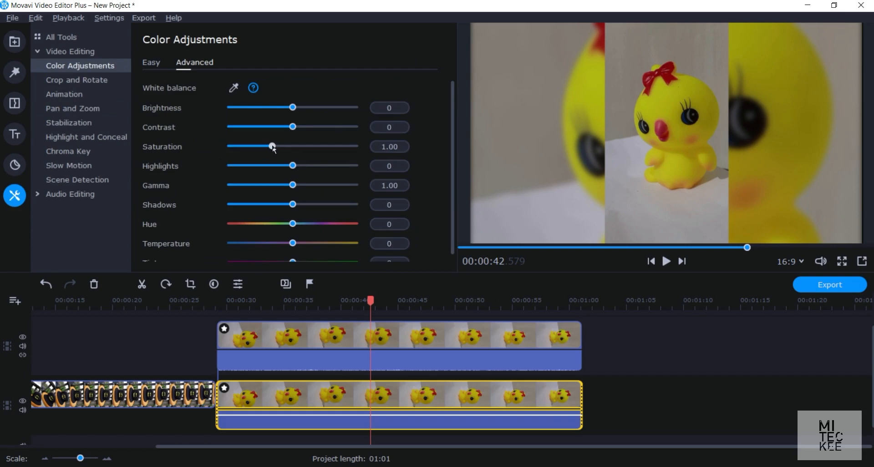
{"action": "left_click_drag", "start_coordinate": [271, 148], "coordinate": [248, 146]}
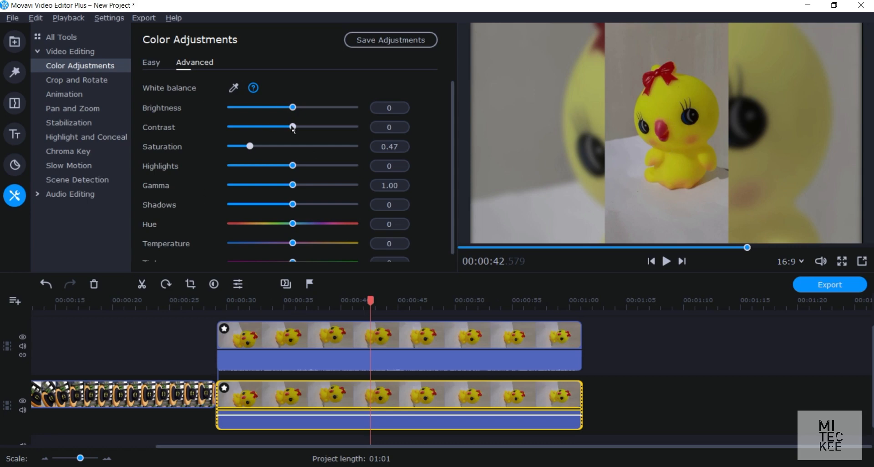
{"action": "left_click_drag", "start_coordinate": [293, 108], "coordinate": [280, 108]}
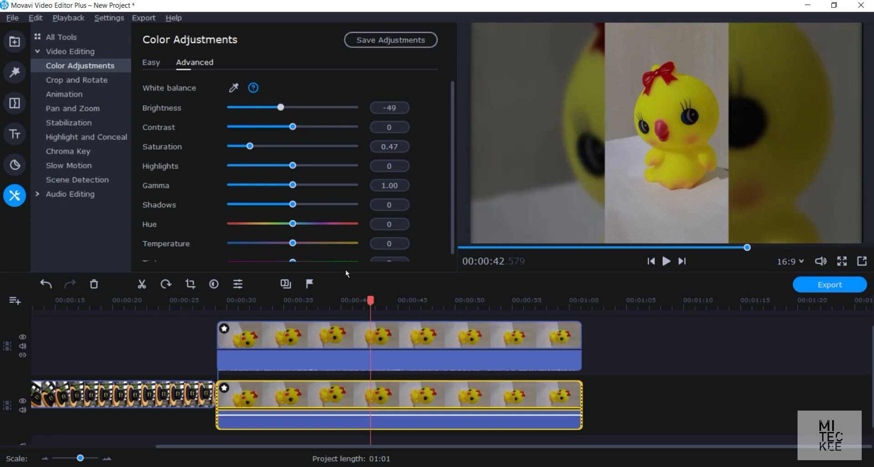
Play the stacked chick clips from about 31 seconds to check the desaturated, darkened background
{"action": "left_click_drag", "start_coordinate": [370, 306], "coordinate": [245, 305]}
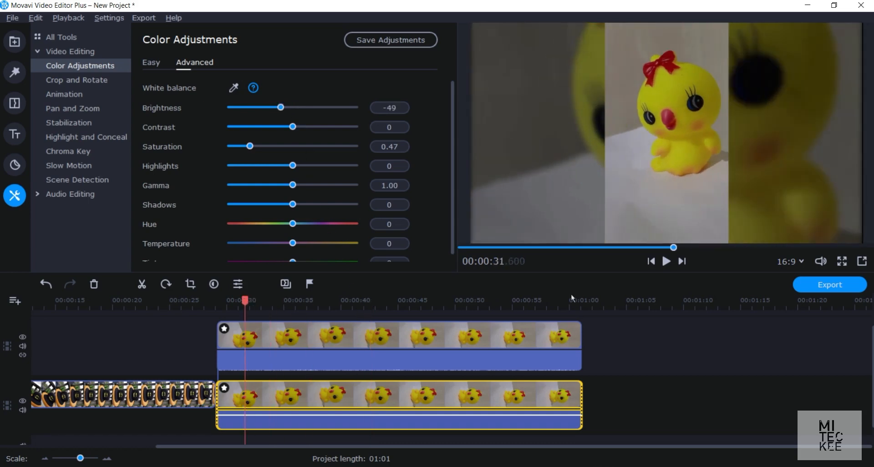
{"action": "left_click", "coordinate": [666, 262]}
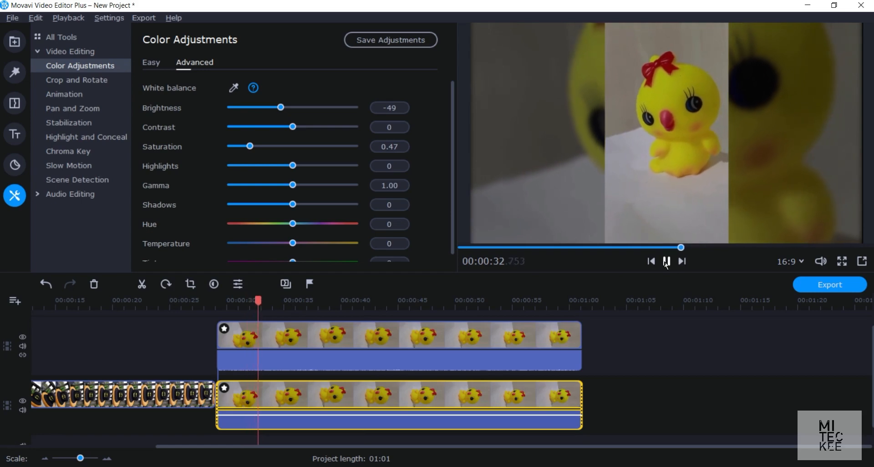